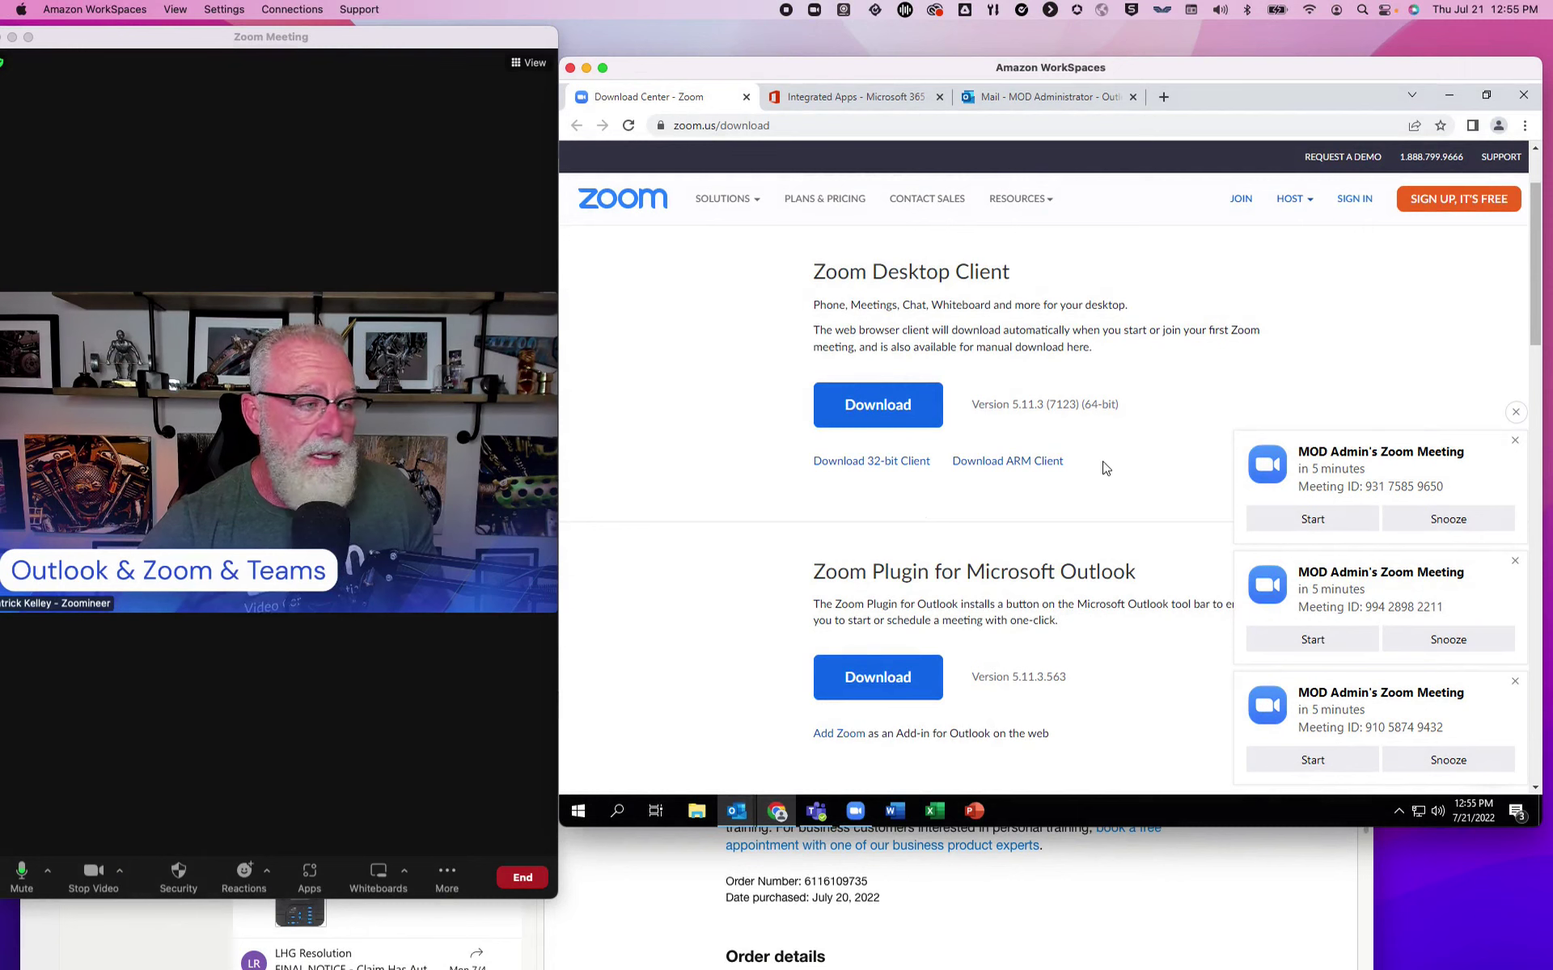
Step: Dismiss the upcoming Zoom meeting notifications and bring the Outlook Zoom invite window forward
{"action": "left_click", "coordinate": [1515, 414]}
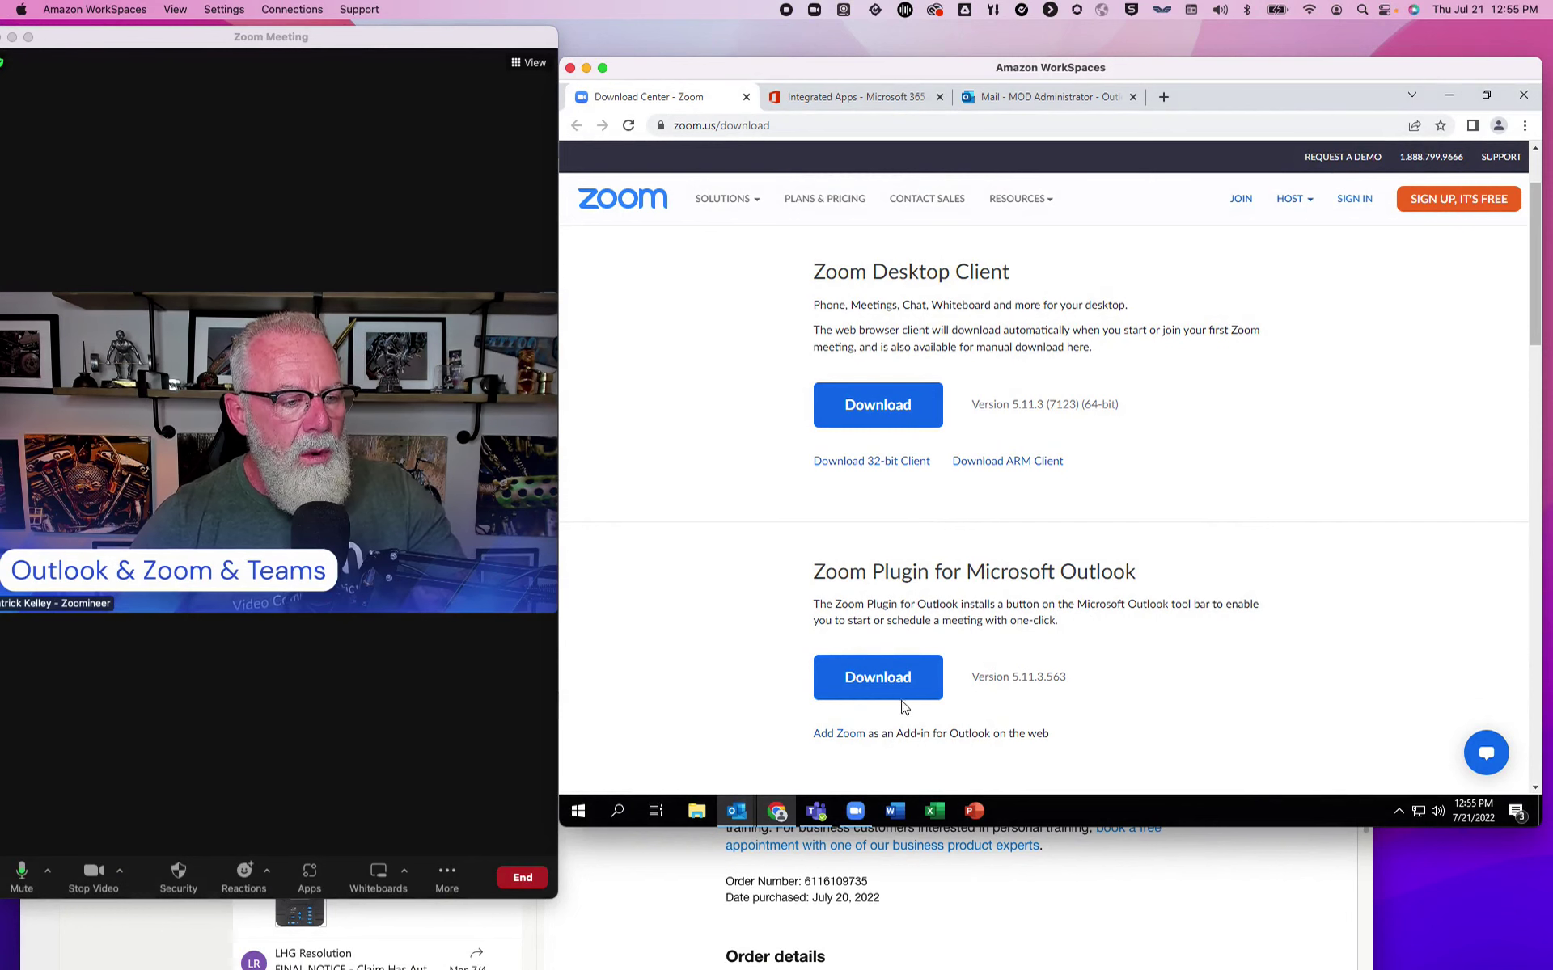
{"action": "left_click", "coordinate": [737, 812]}
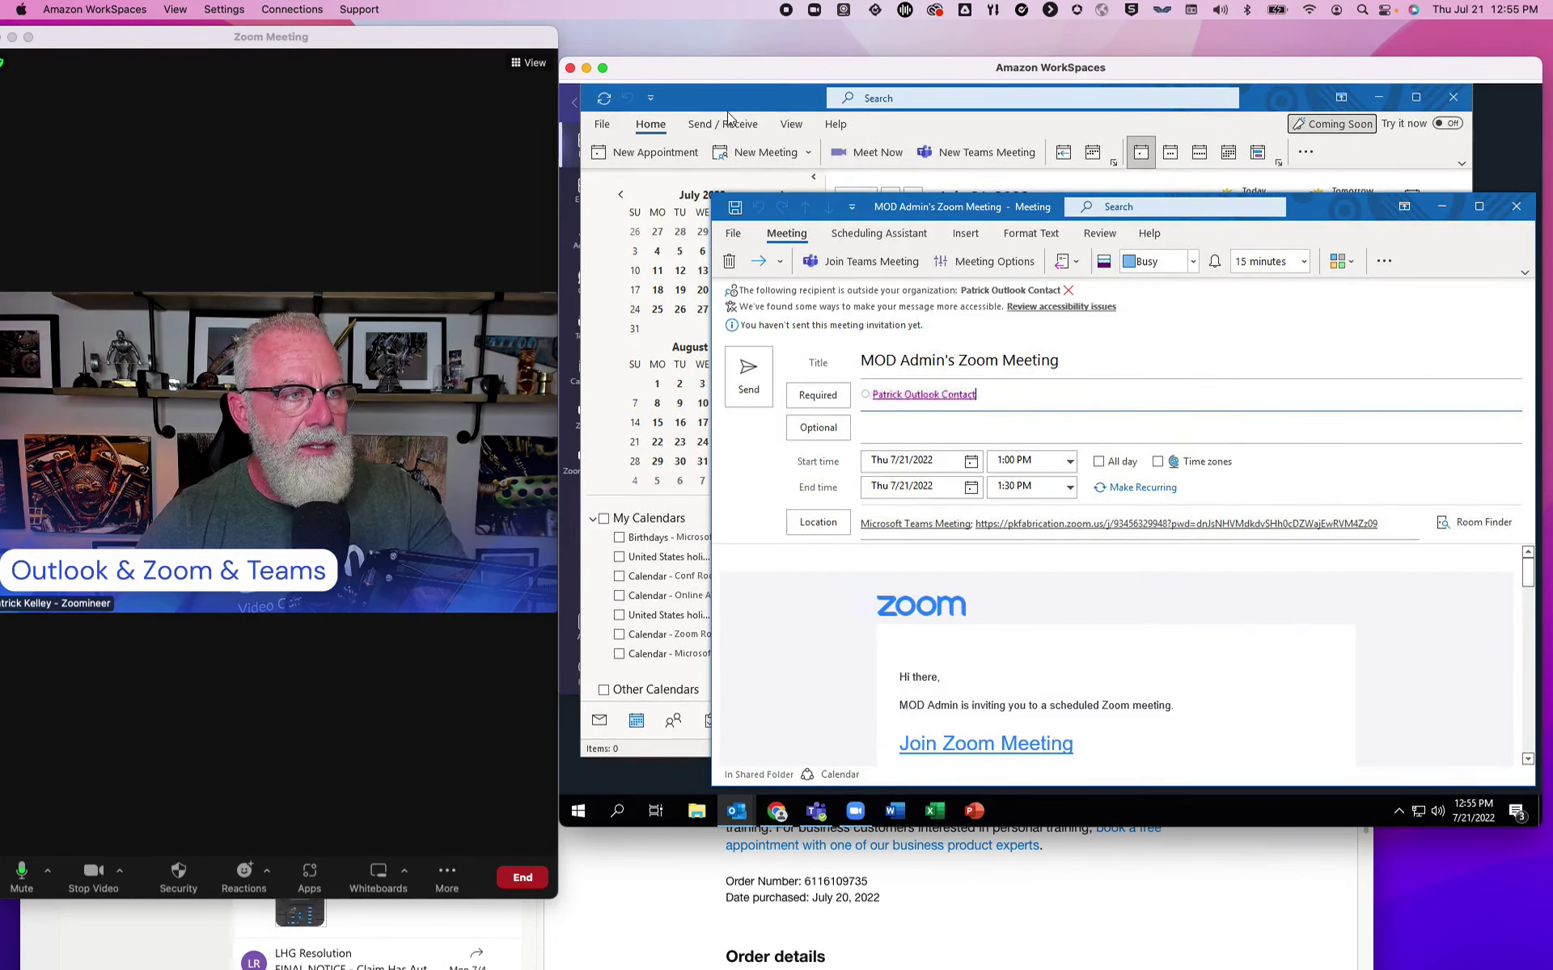
Step: Switch Outlook's main window from the calendar to the mail inbox and check its extra Zoom commands
{"action": "left_click", "coordinate": [727, 111]}
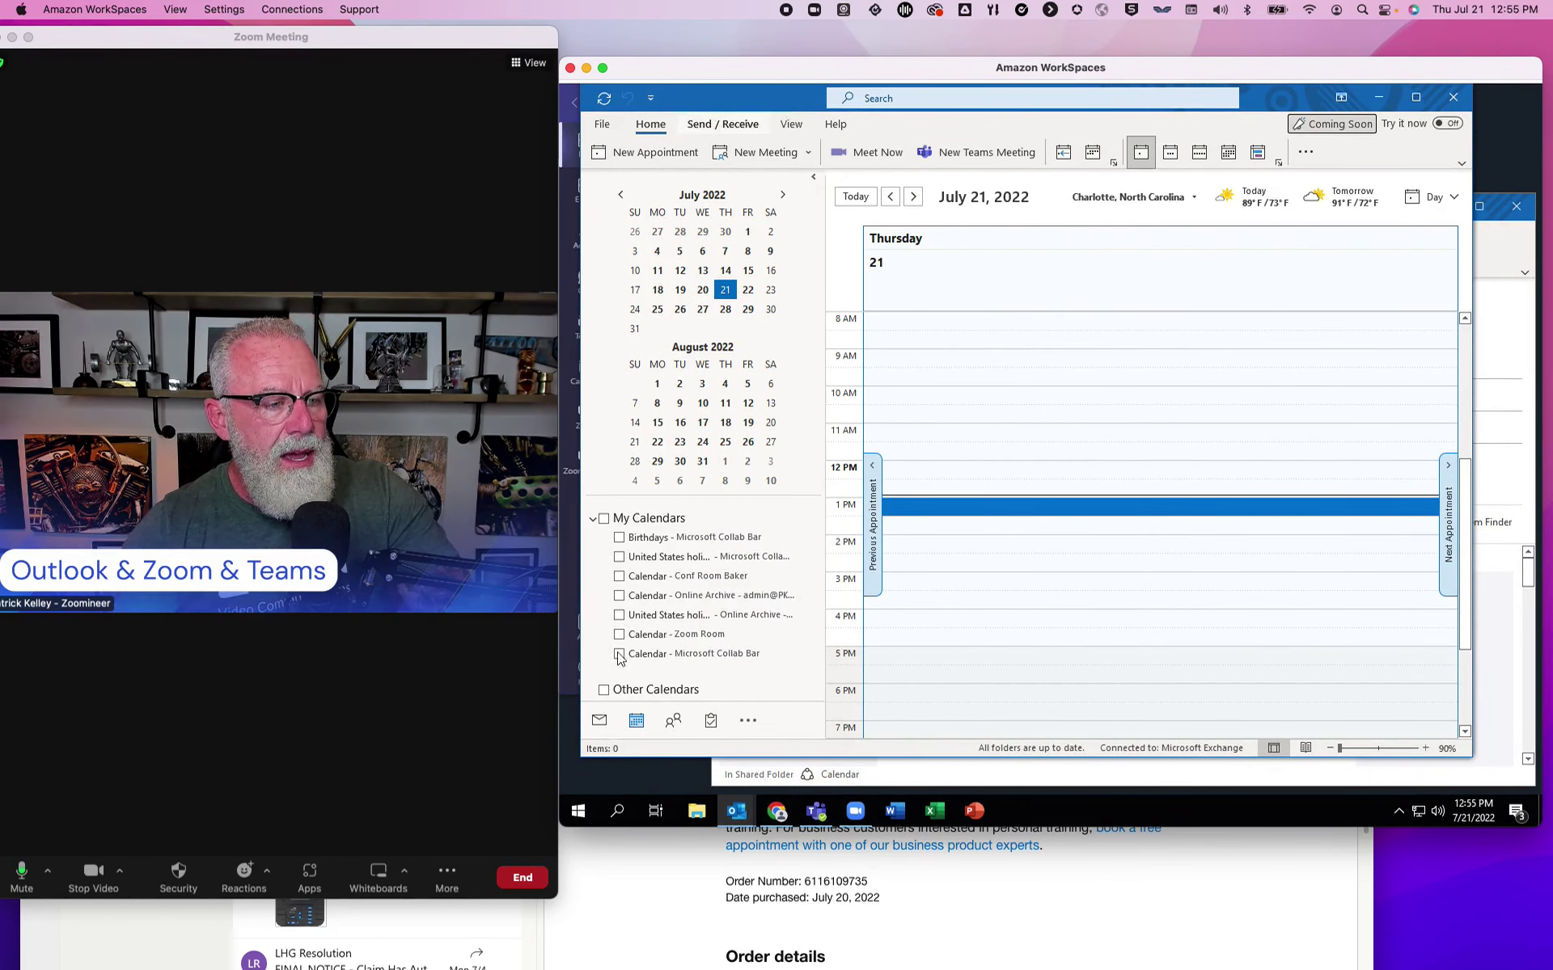
{"action": "left_click", "coordinate": [599, 721]}
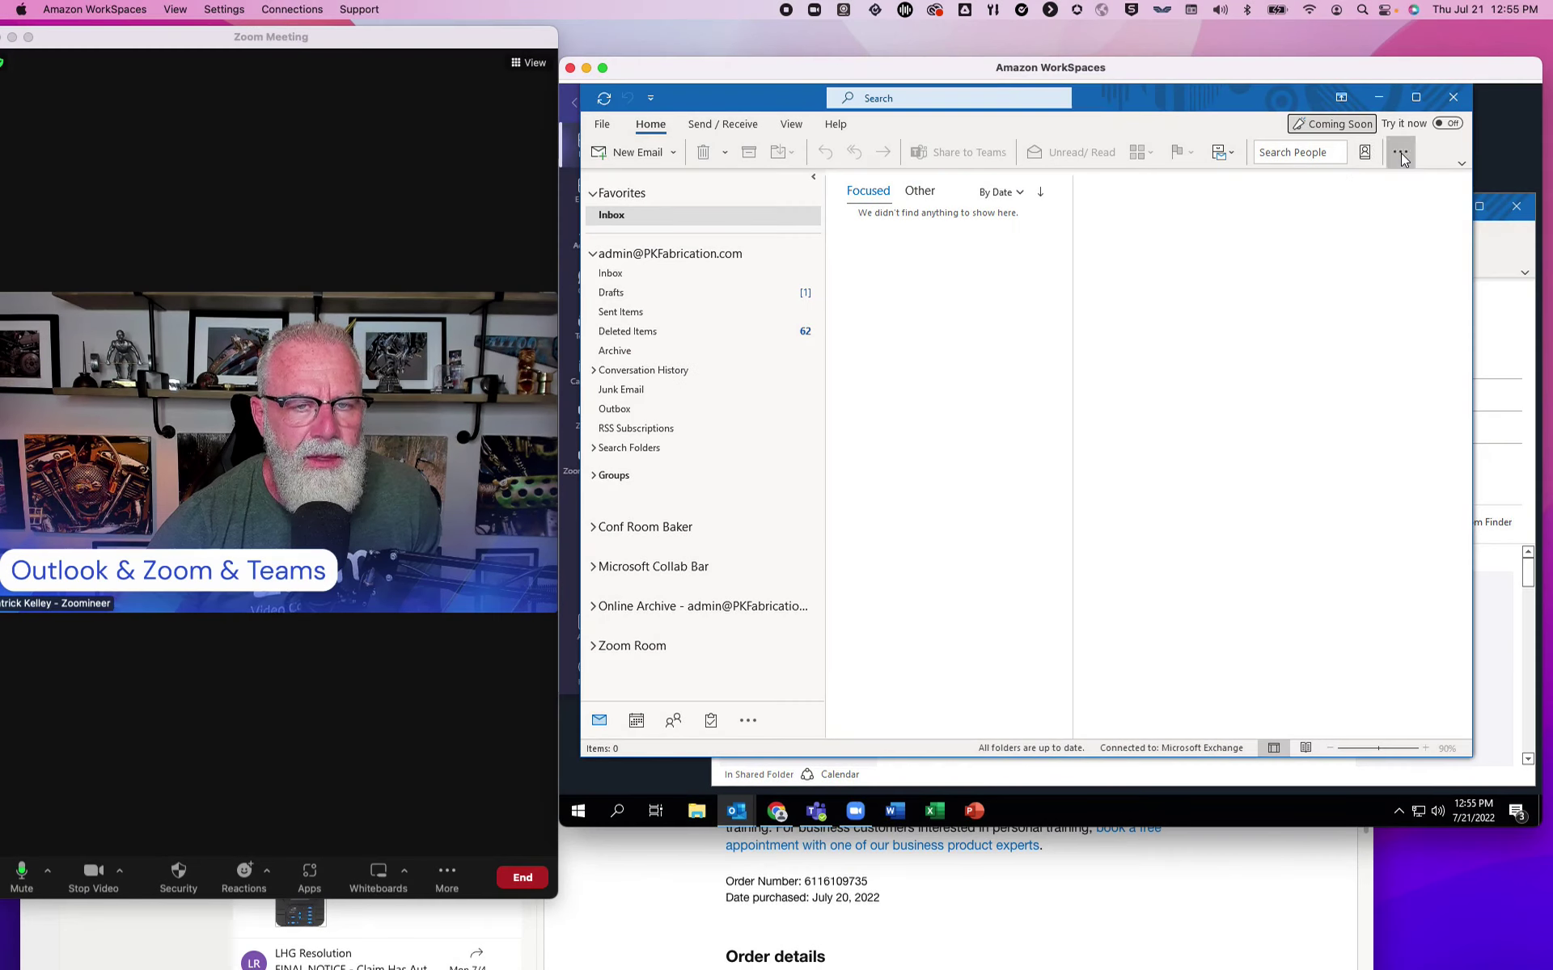
{"action": "left_click", "coordinate": [1401, 153]}
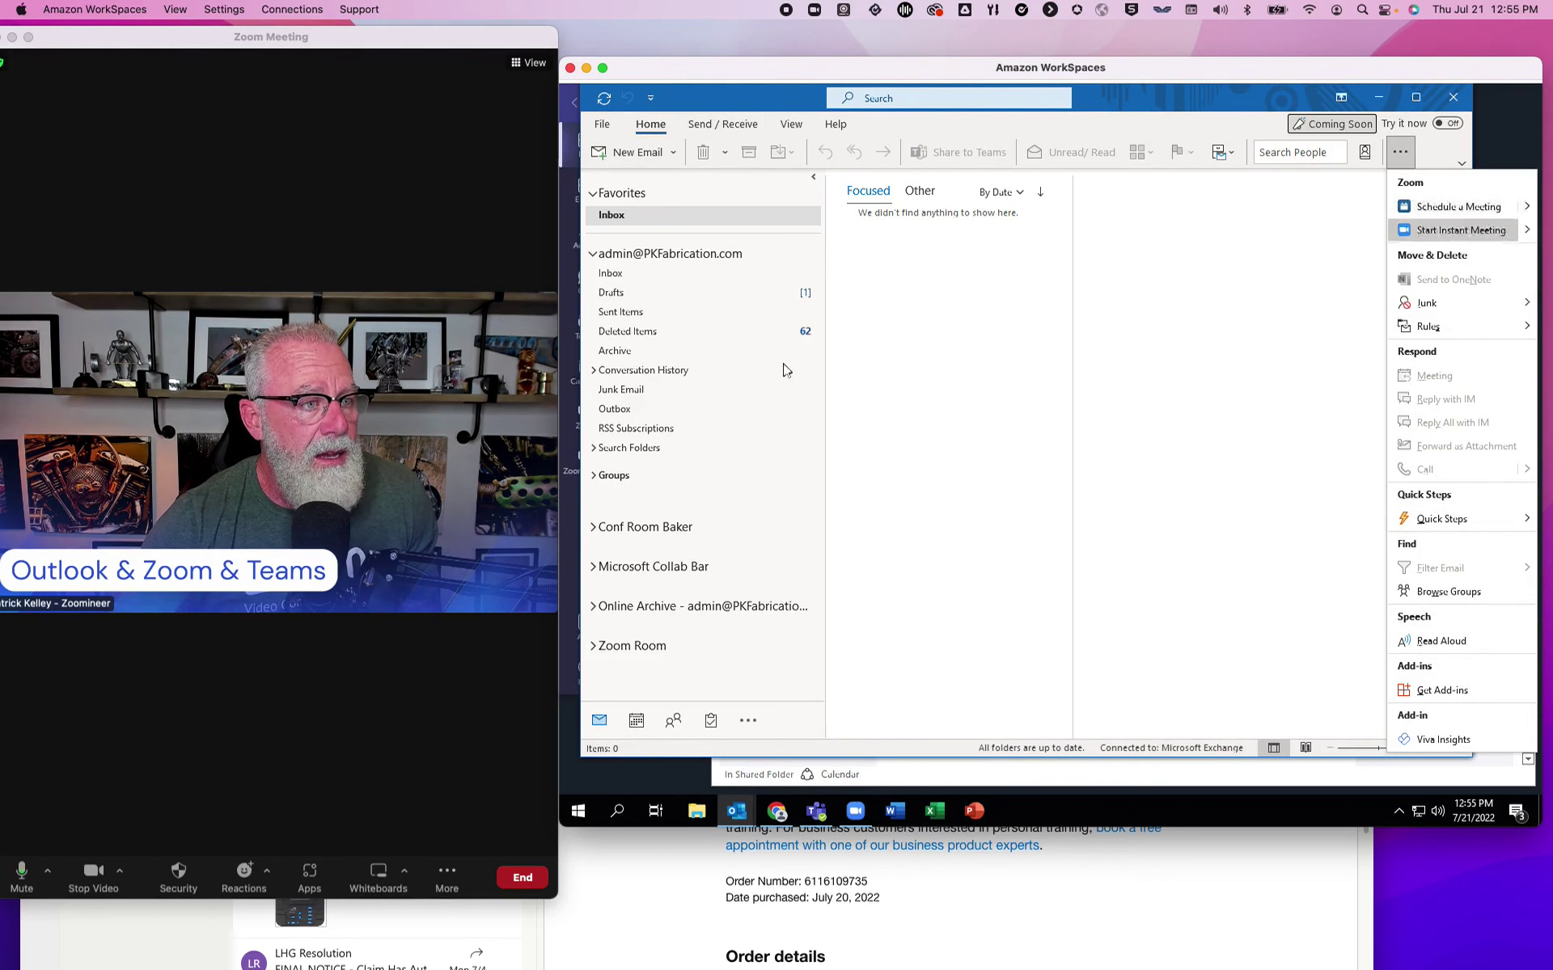
{"action": "left_click", "coordinate": [638, 722]}
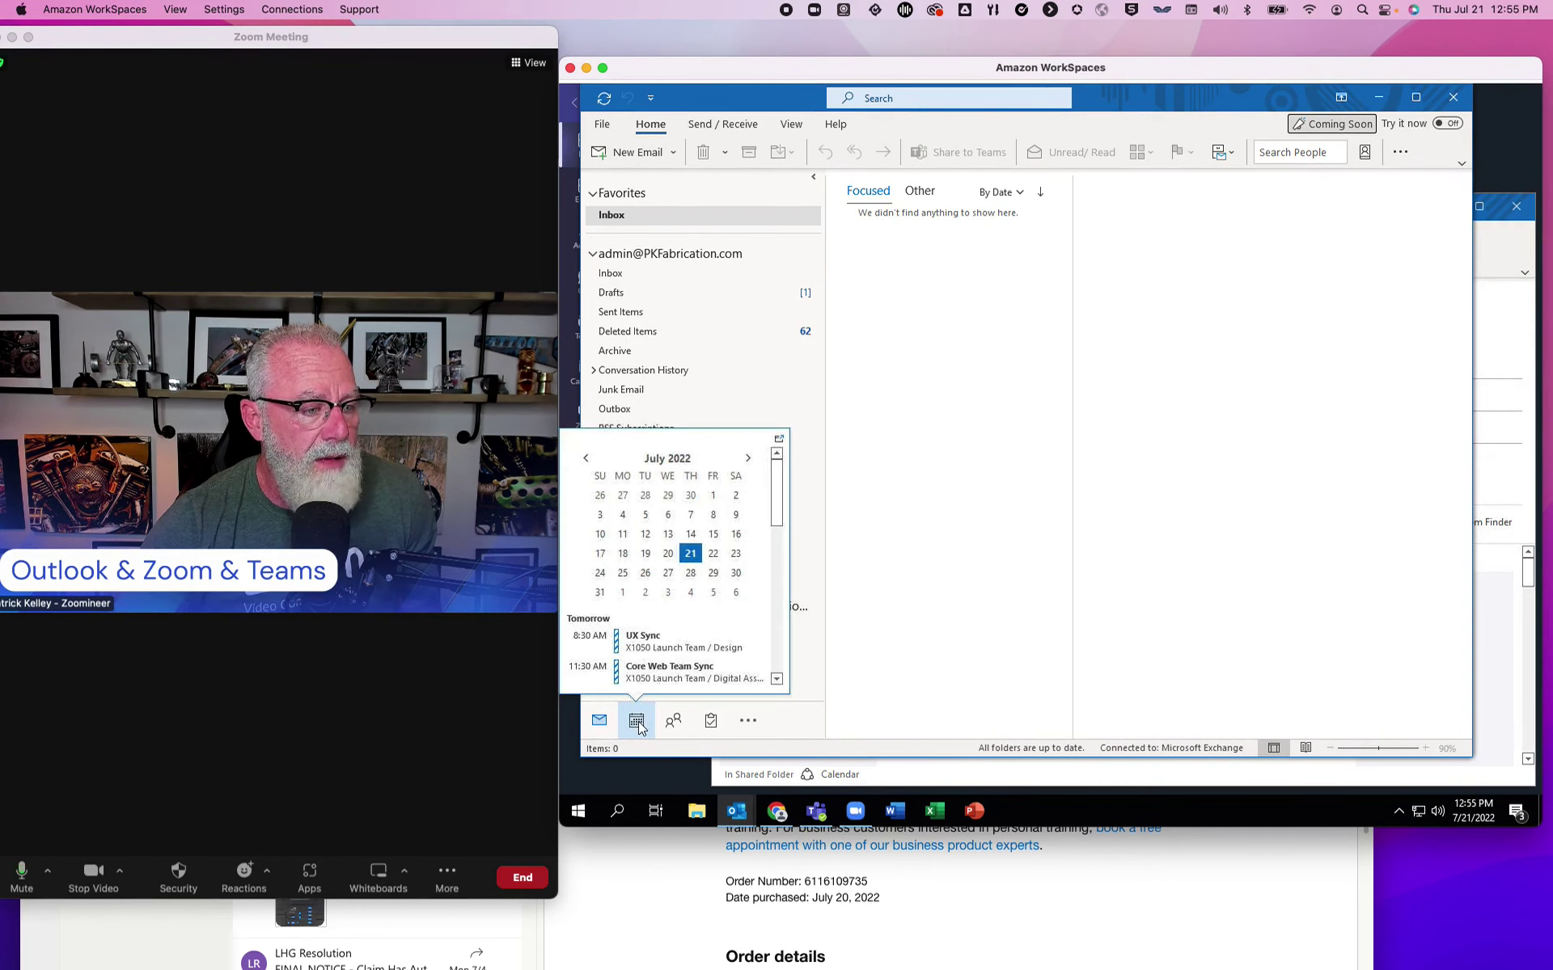
Step: Return to the calendar day view and check the Zoom commands in the ribbon's more-commands list
{"action": "left_click", "coordinate": [637, 722]}
{"action": "mouse_move", "coordinate": [638, 723]}
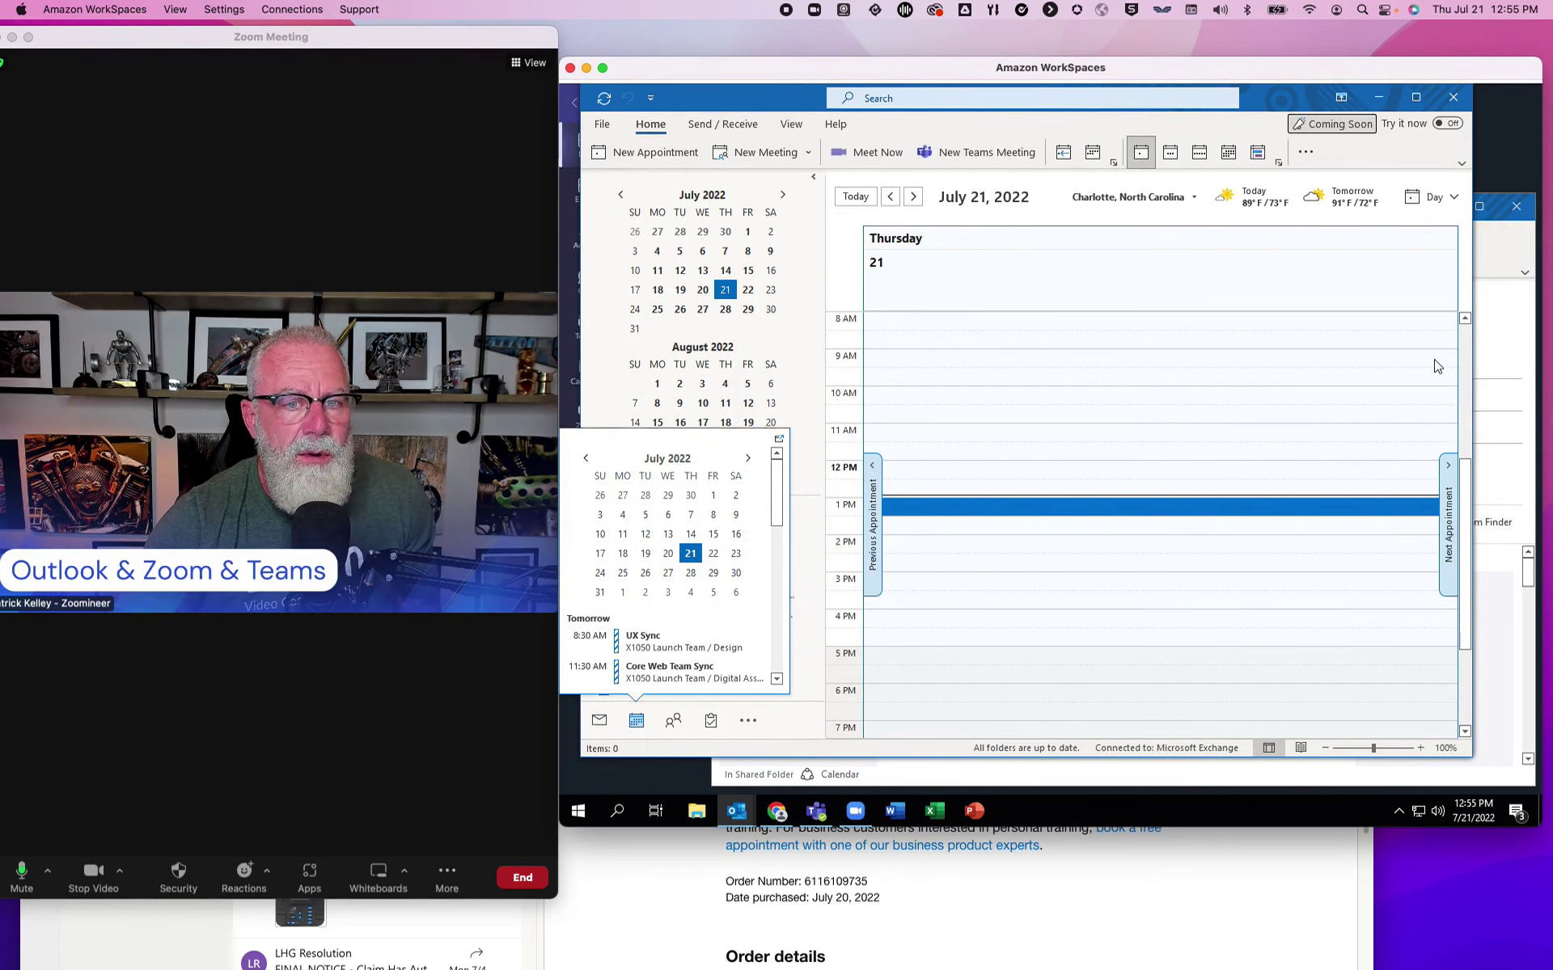
{"action": "left_click", "coordinate": [1305, 153]}
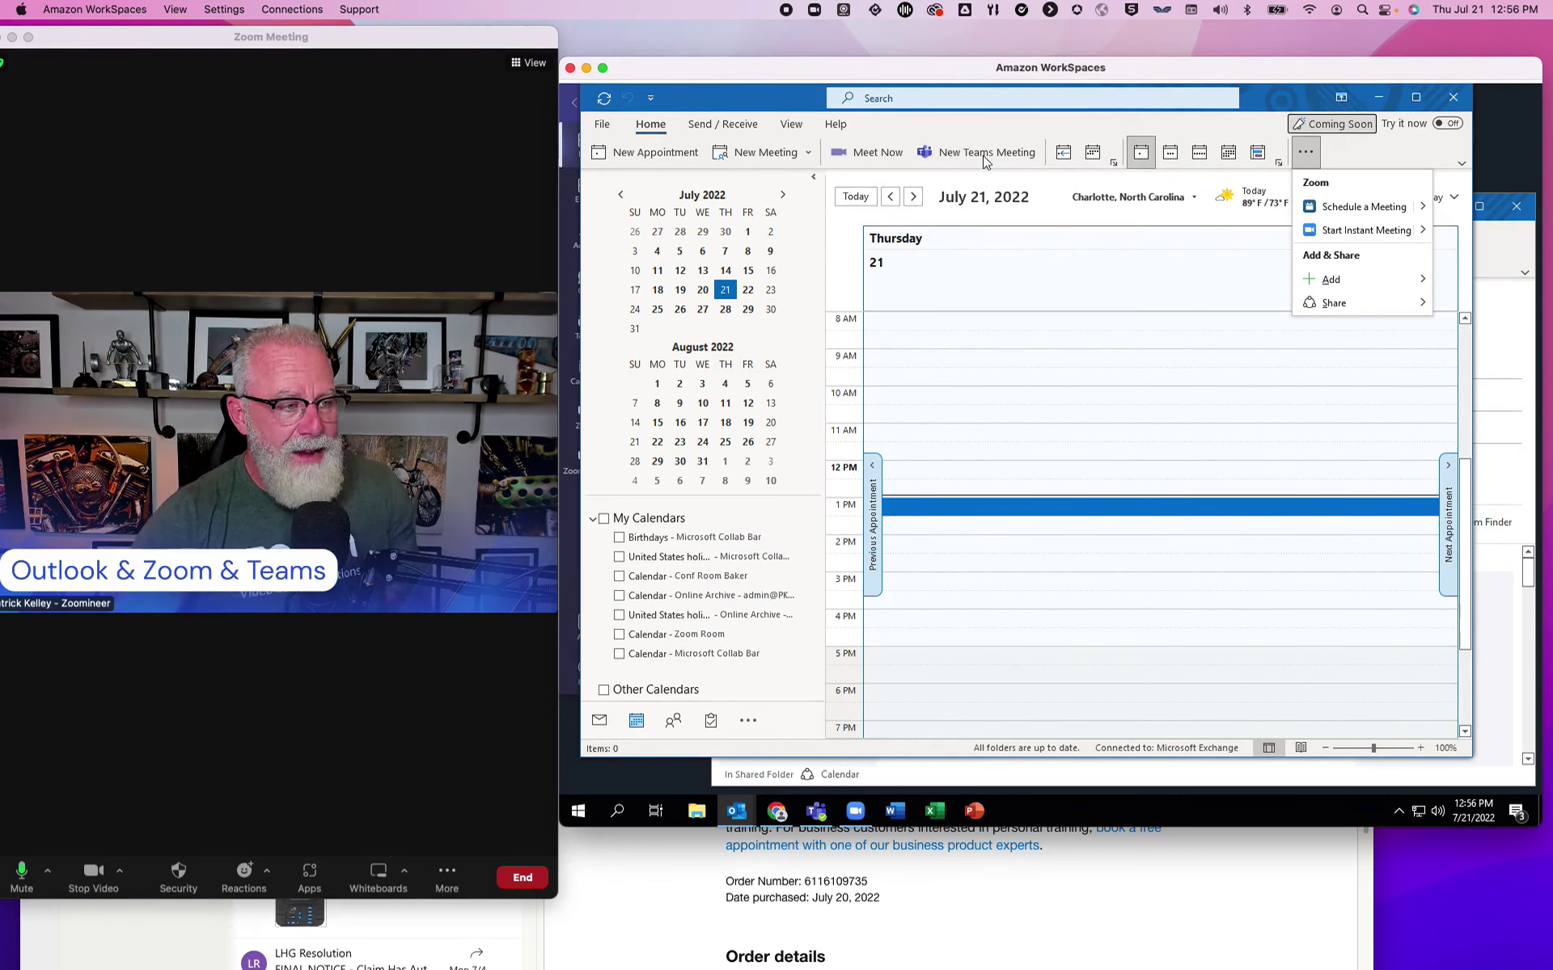
{"action": "left_click", "coordinate": [603, 128]}
{"action": "left_click", "coordinate": [603, 126]}
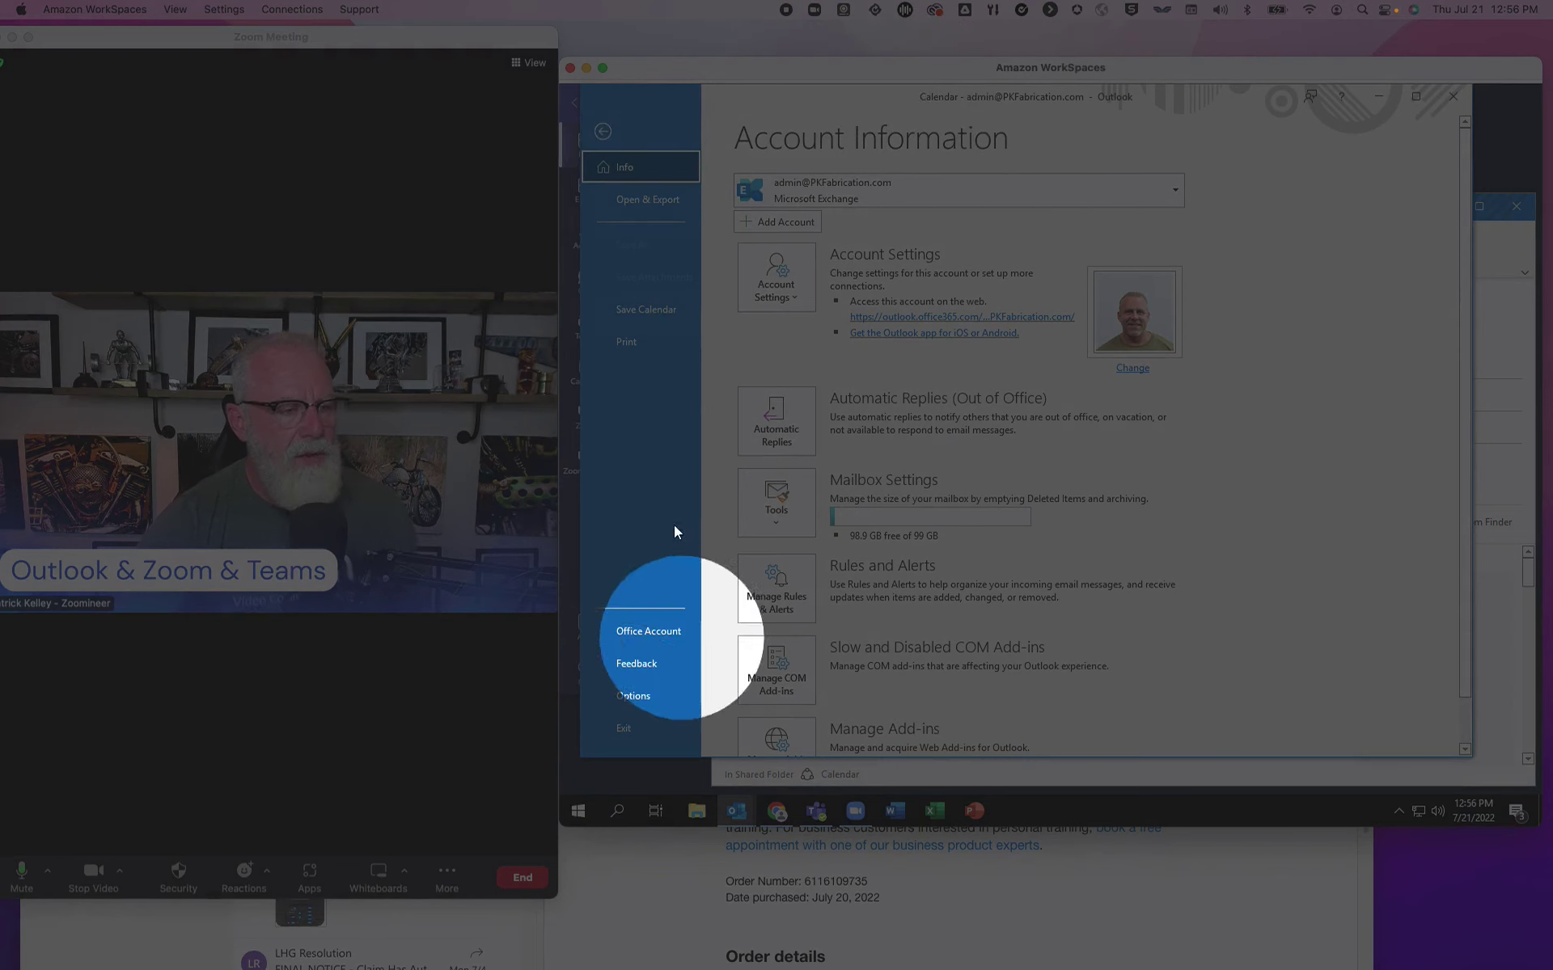
{"action": "left_click", "coordinate": [647, 693]}
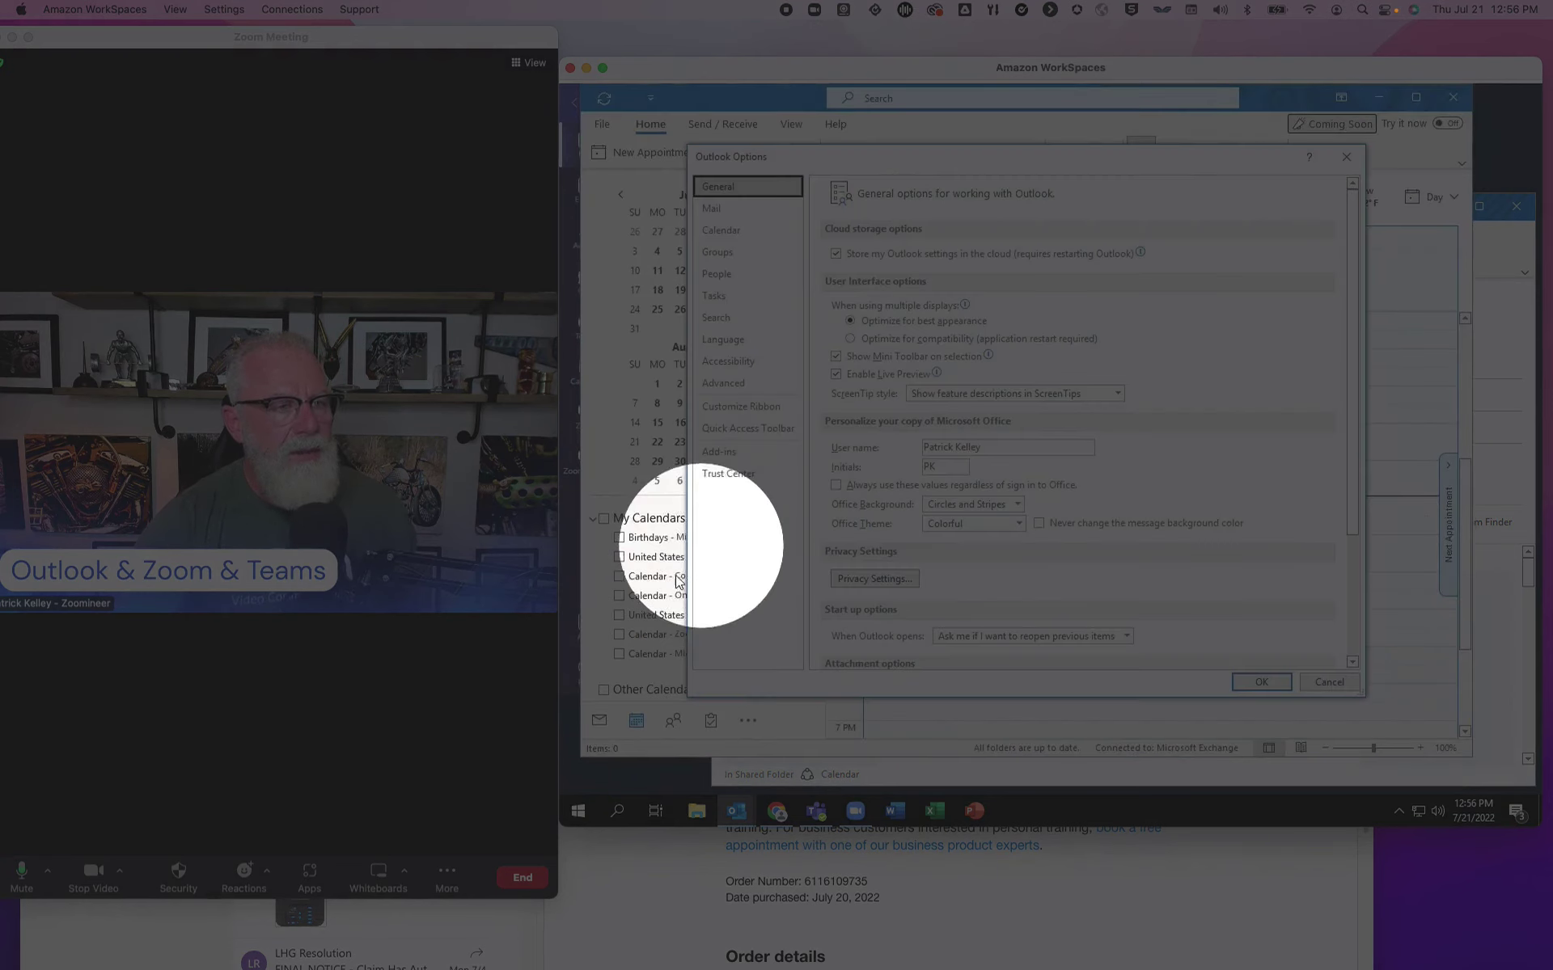
{"action": "left_click", "coordinate": [727, 232]}
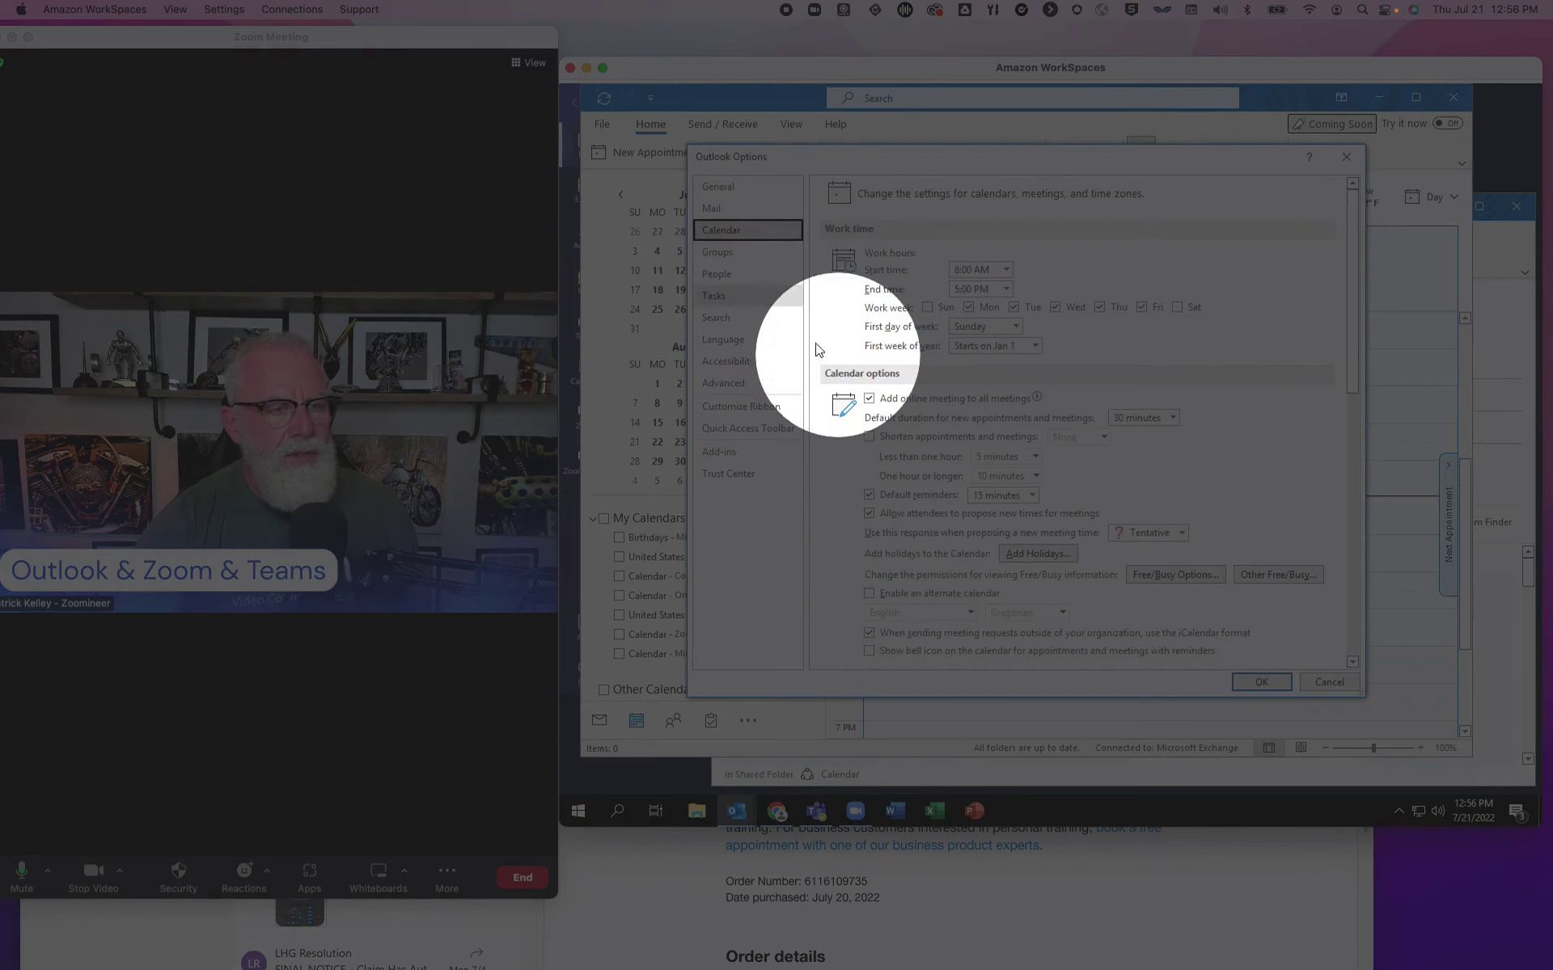
{"action": "mouse_move", "coordinate": [1039, 401]}
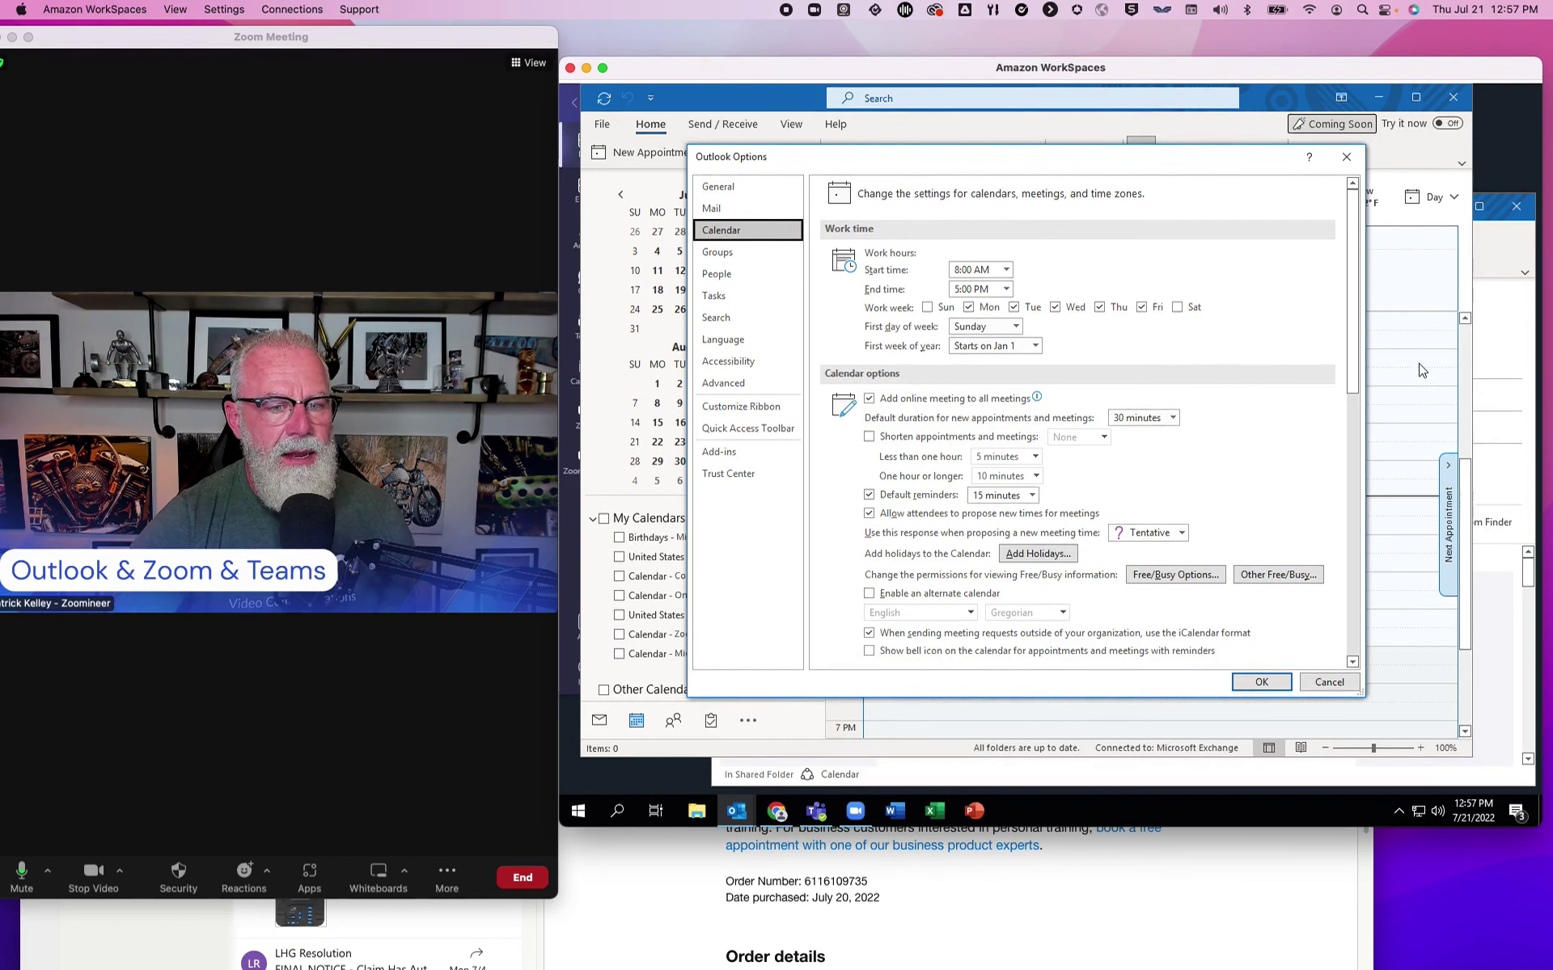
Step: Confirm Outlook's options and scroll the Zoom invite to its Microsoft Teams join details
{"action": "left_click", "coordinate": [1284, 685]}
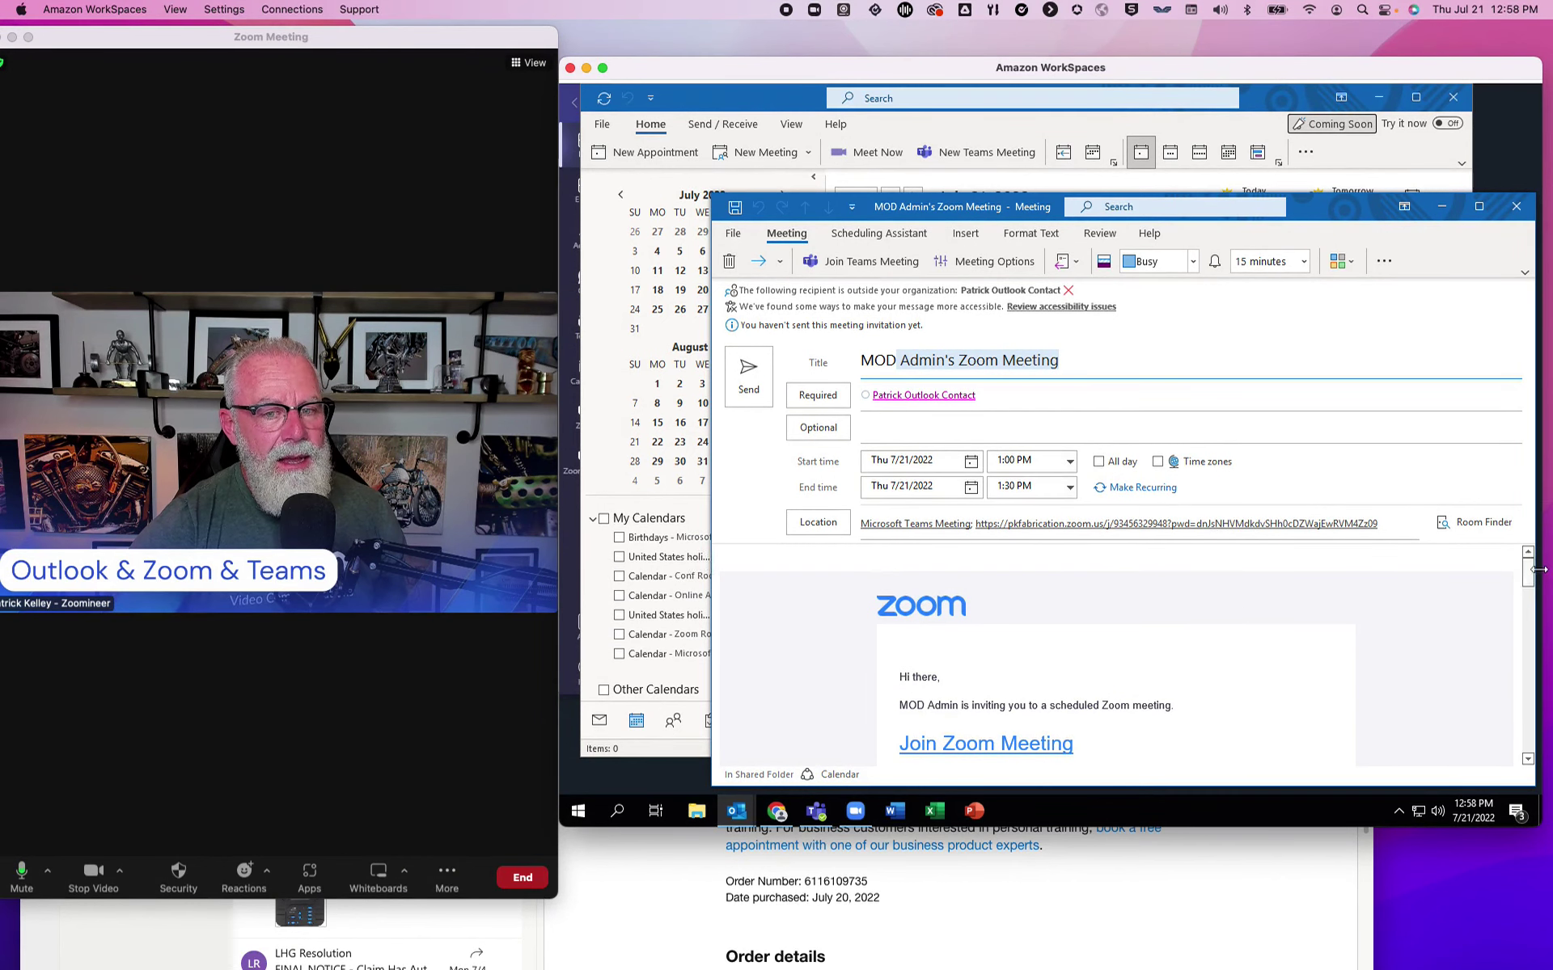
{"action": "left_click_drag", "start_coordinate": [1529, 574], "coordinate": [1533, 705]}
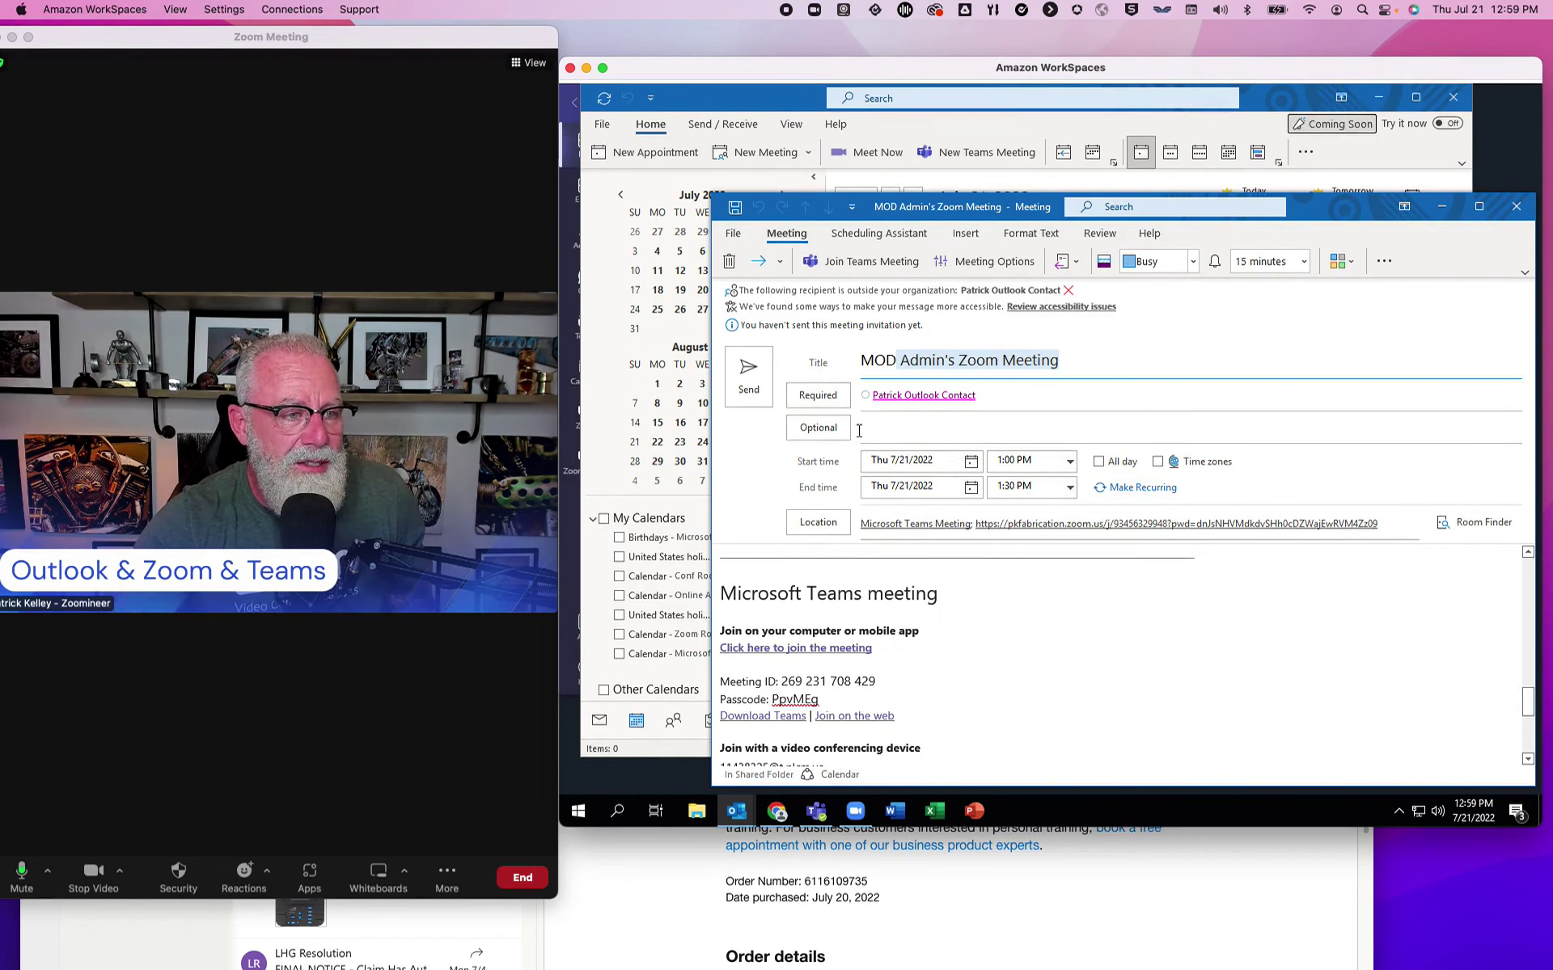
Step: Send the 'MOD Admin's Zoom Meeting' invite for 1 PM on July 21, 2022
{"action": "left_click", "coordinate": [756, 381]}
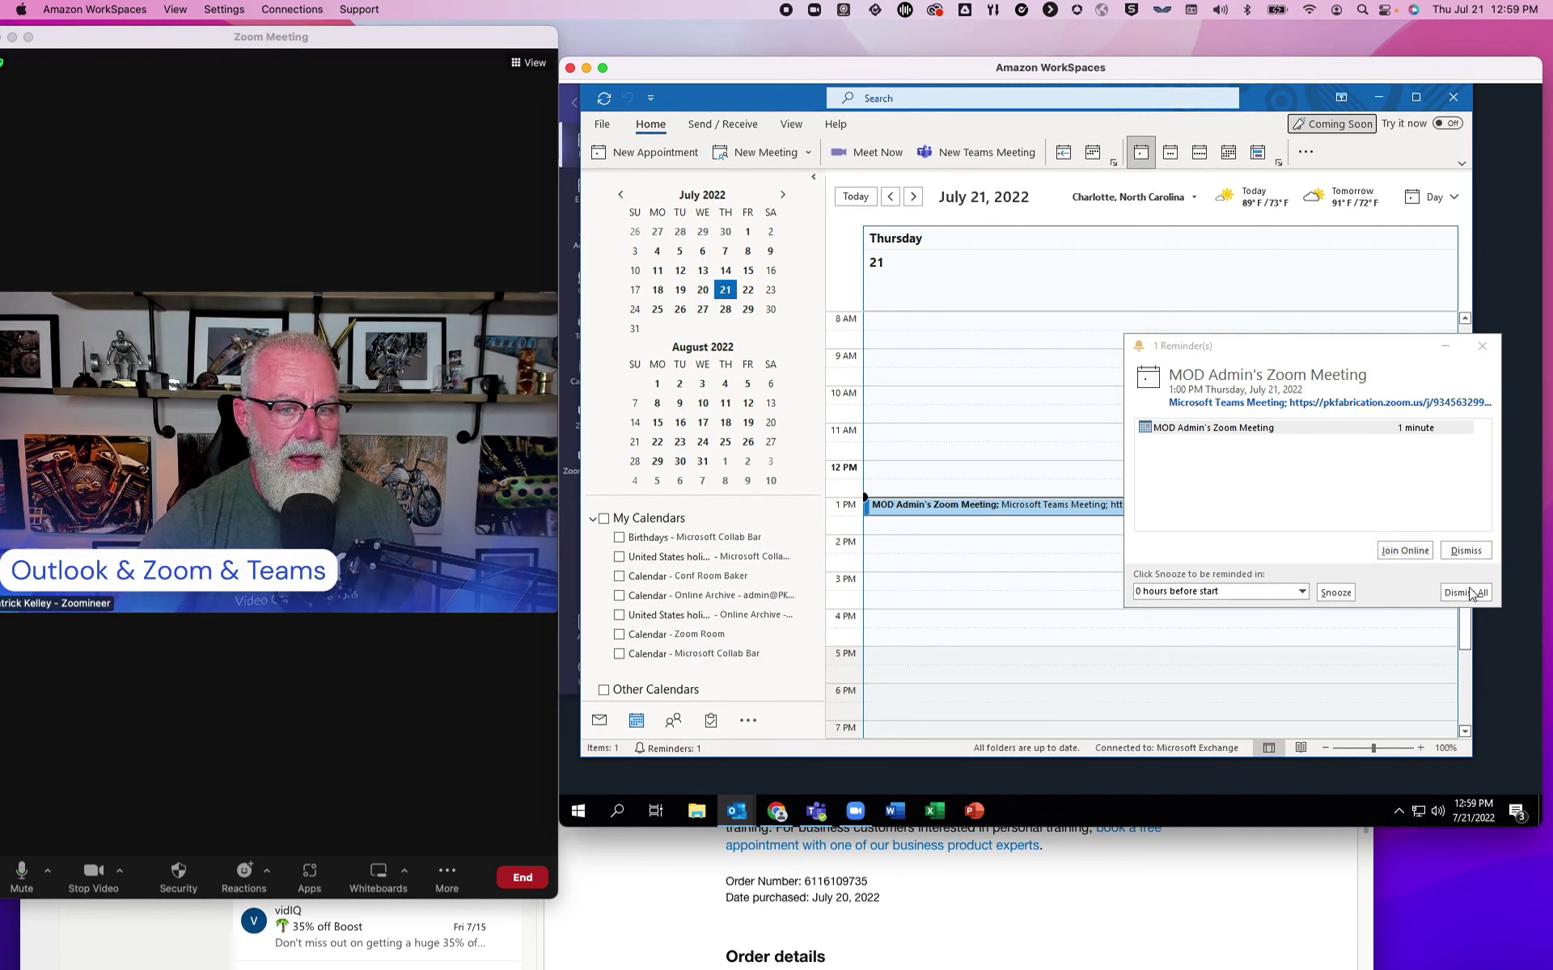
Step: Dismiss the meeting reminder, view the appointment's peek card, then go to Account Information
{"action": "left_click", "coordinate": [1442, 596]}
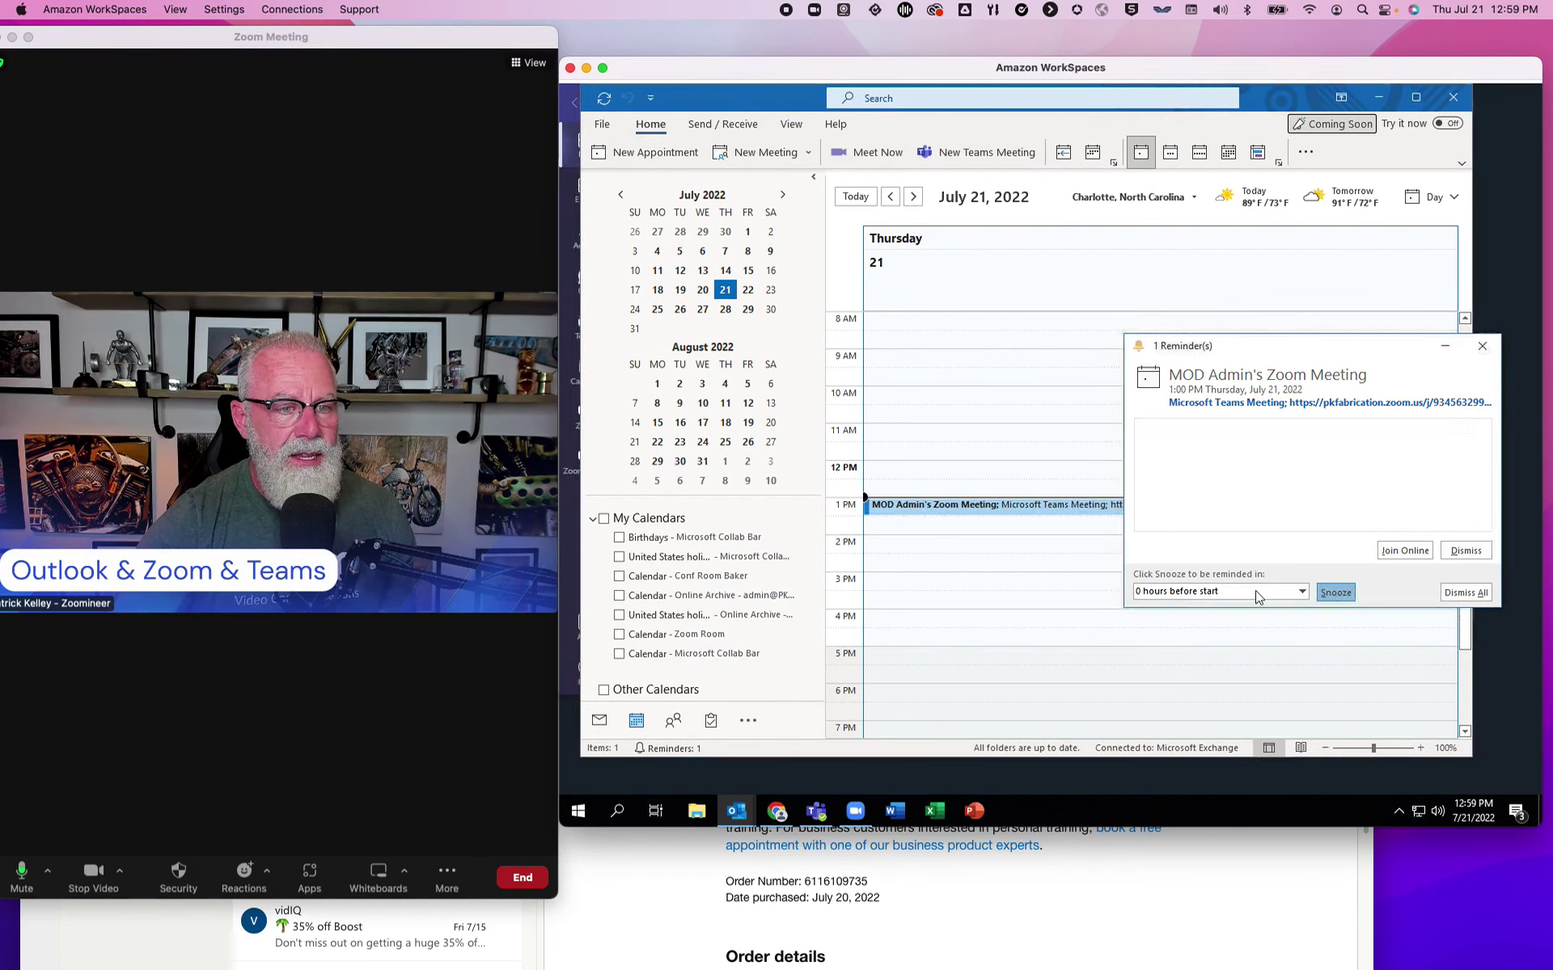
{"action": "mouse_move", "coordinate": [1031, 515]}
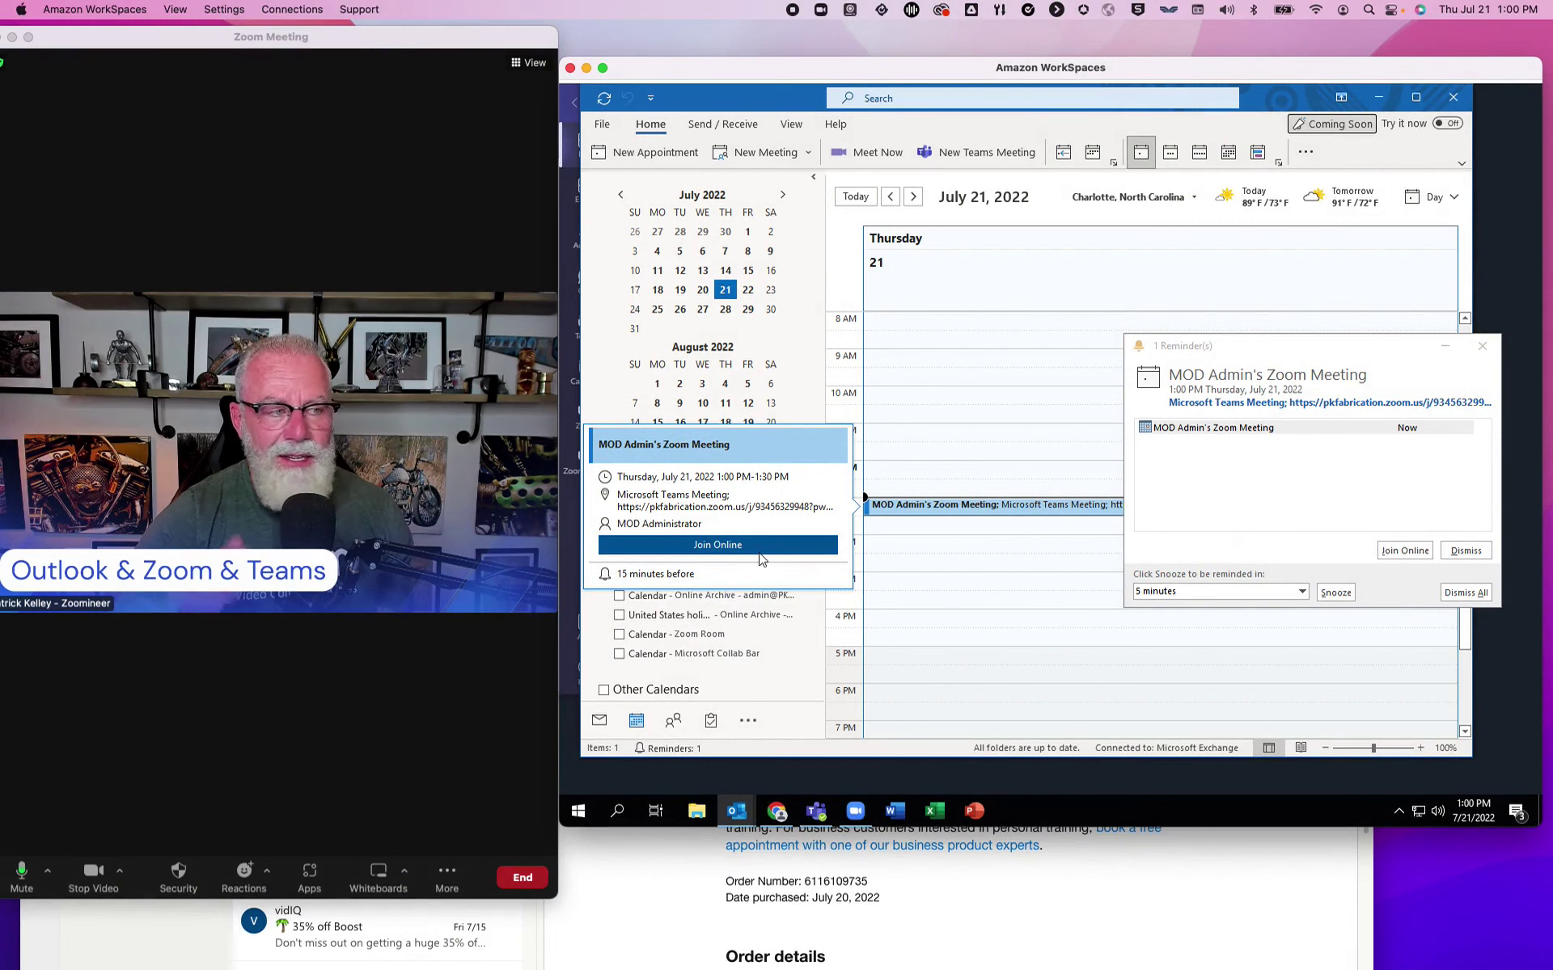
{"action": "left_click", "coordinate": [759, 553]}
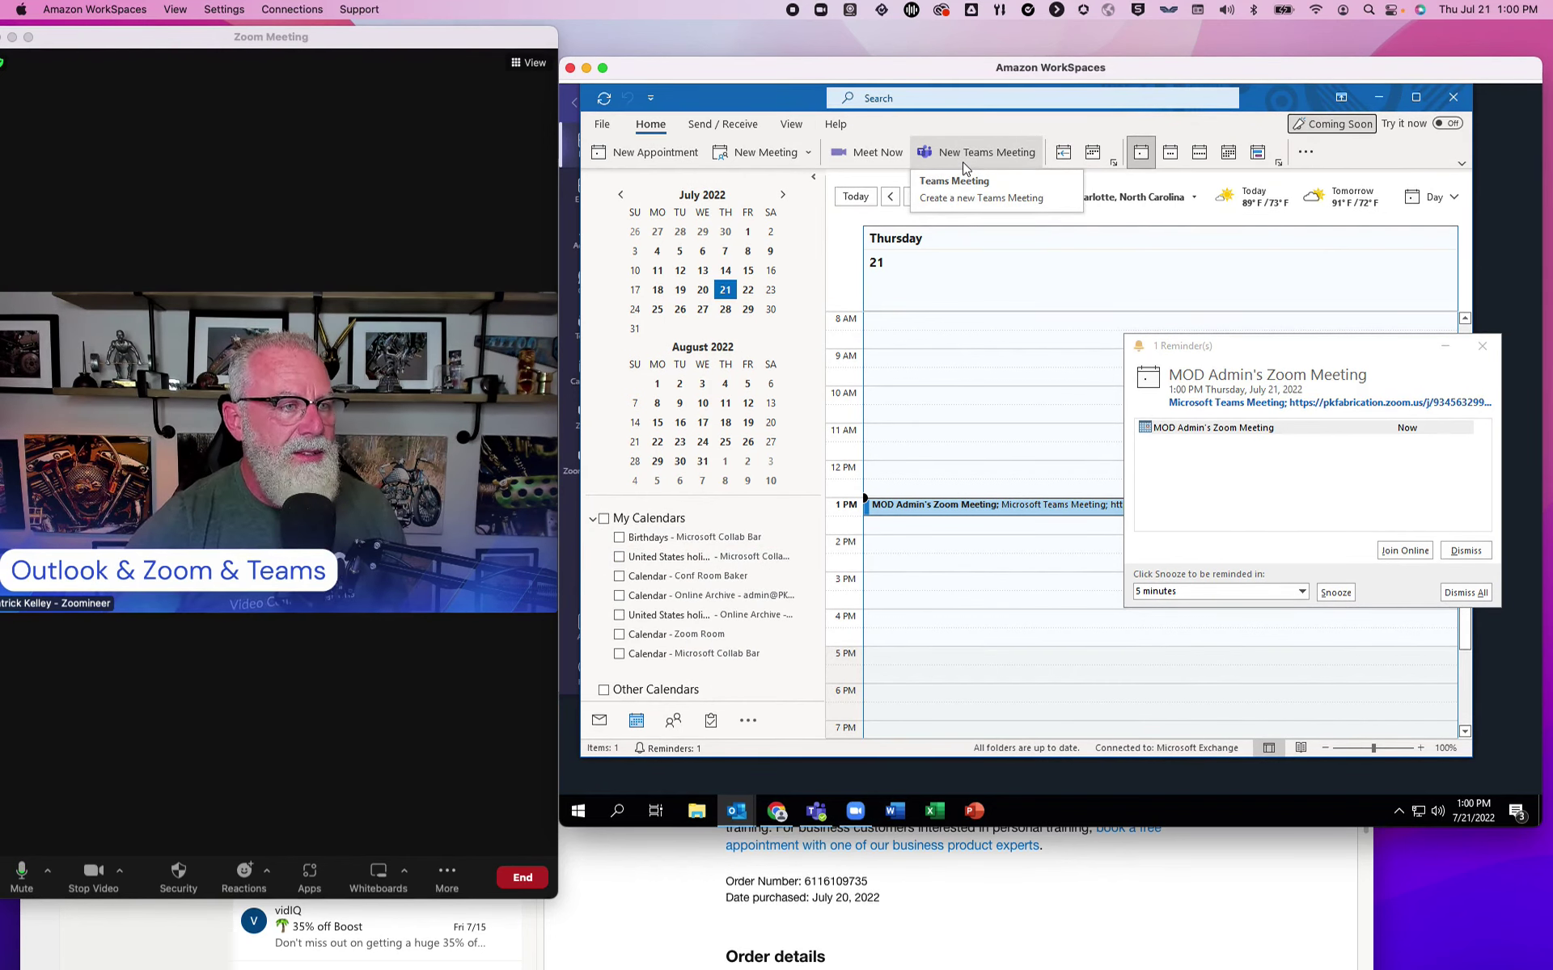
{"action": "left_click", "coordinate": [603, 124]}
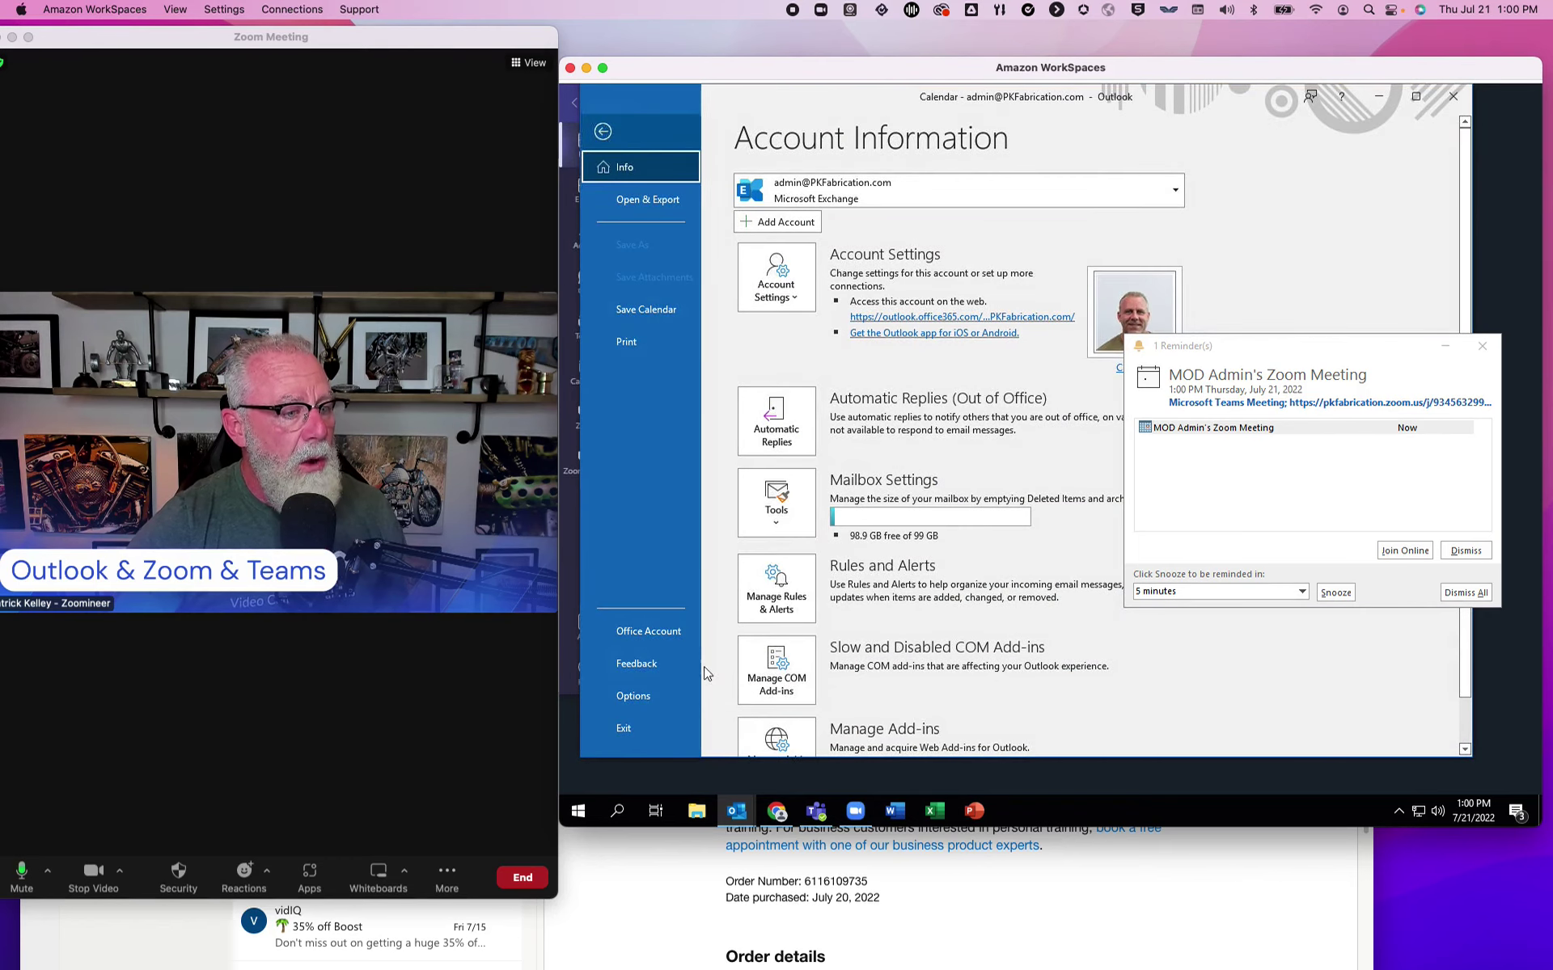
Step: Uncheck 'Add online meeting to all meetings' in Outlook's Calendar options and confirm
{"action": "left_click", "coordinate": [659, 700]}
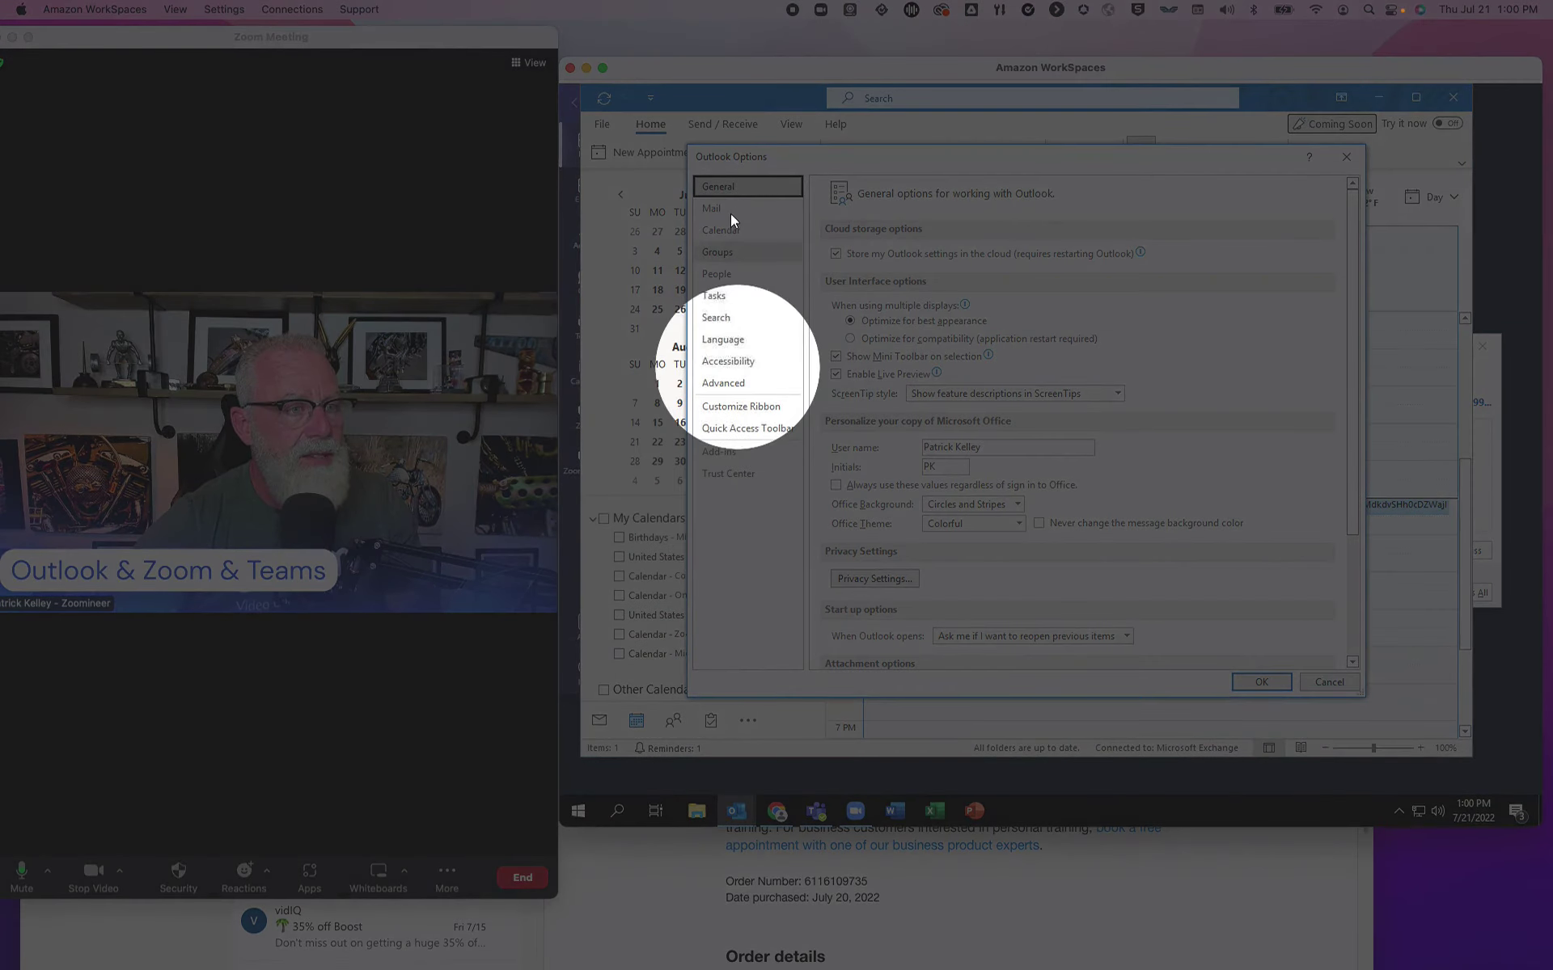
{"action": "left_click", "coordinate": [730, 232]}
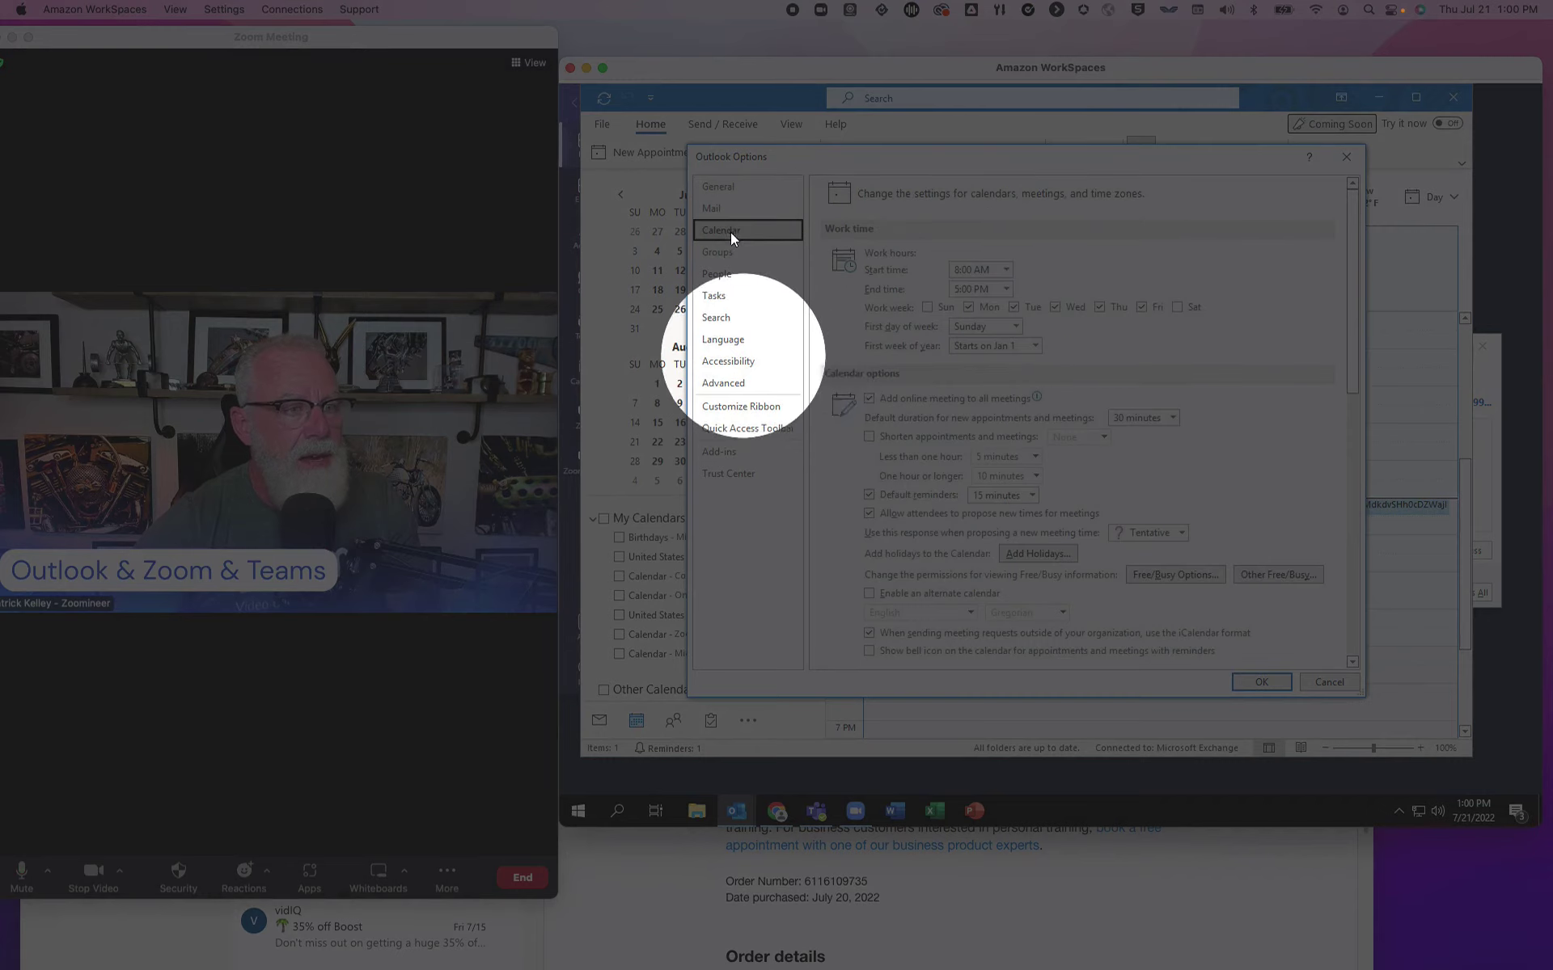
{"action": "left_click", "coordinate": [869, 399]}
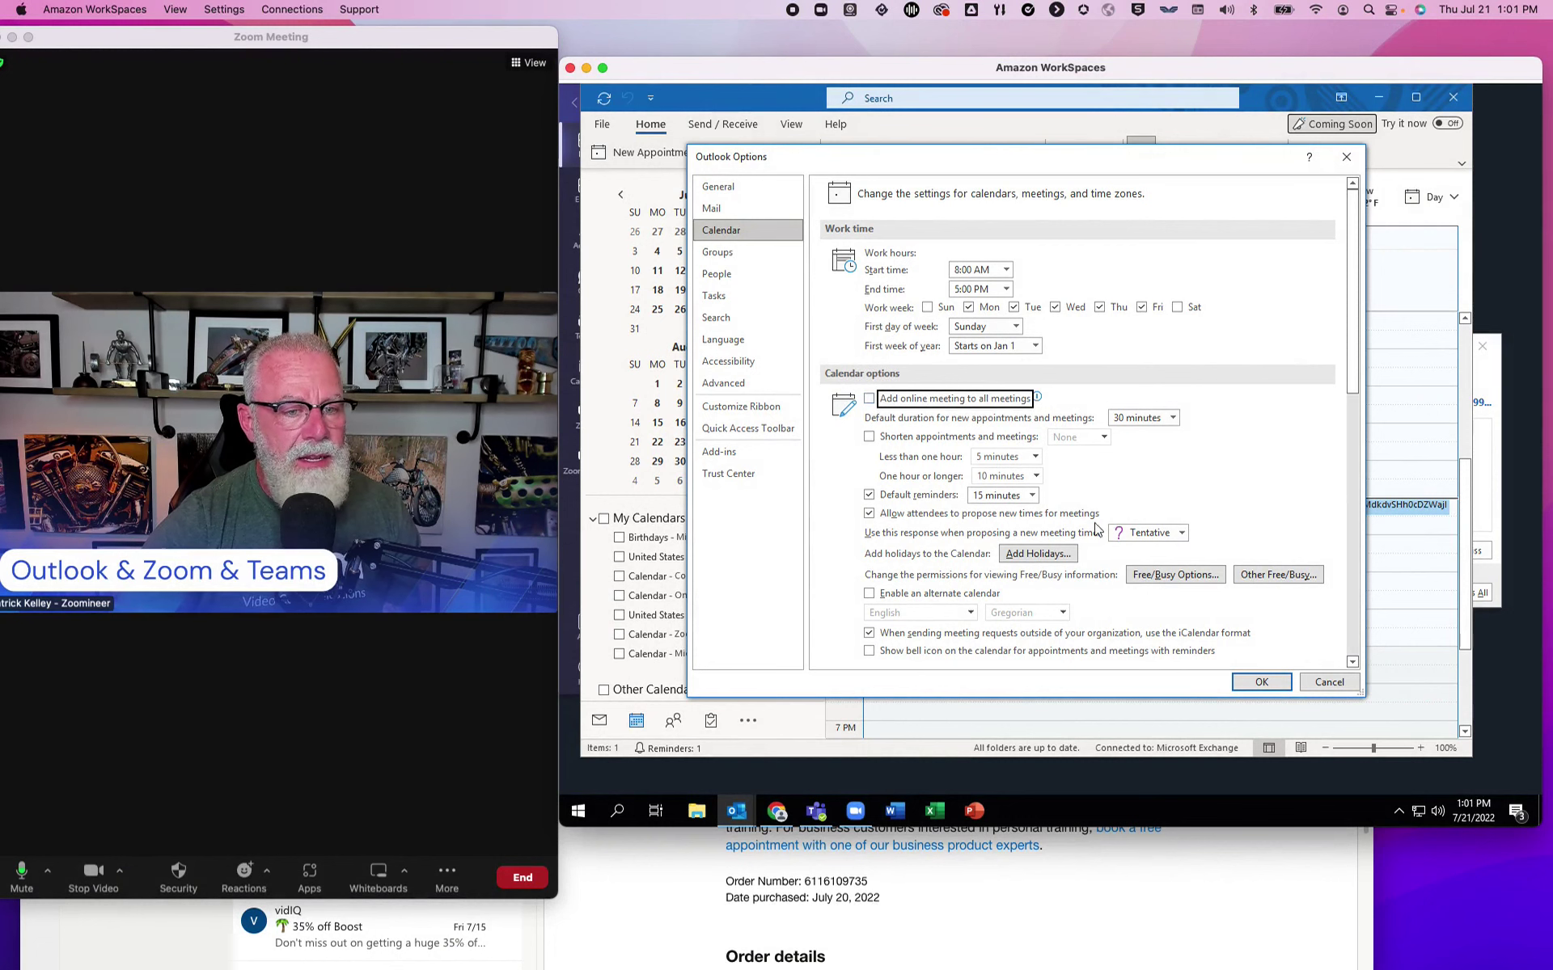
{"action": "left_click", "coordinate": [1260, 681]}
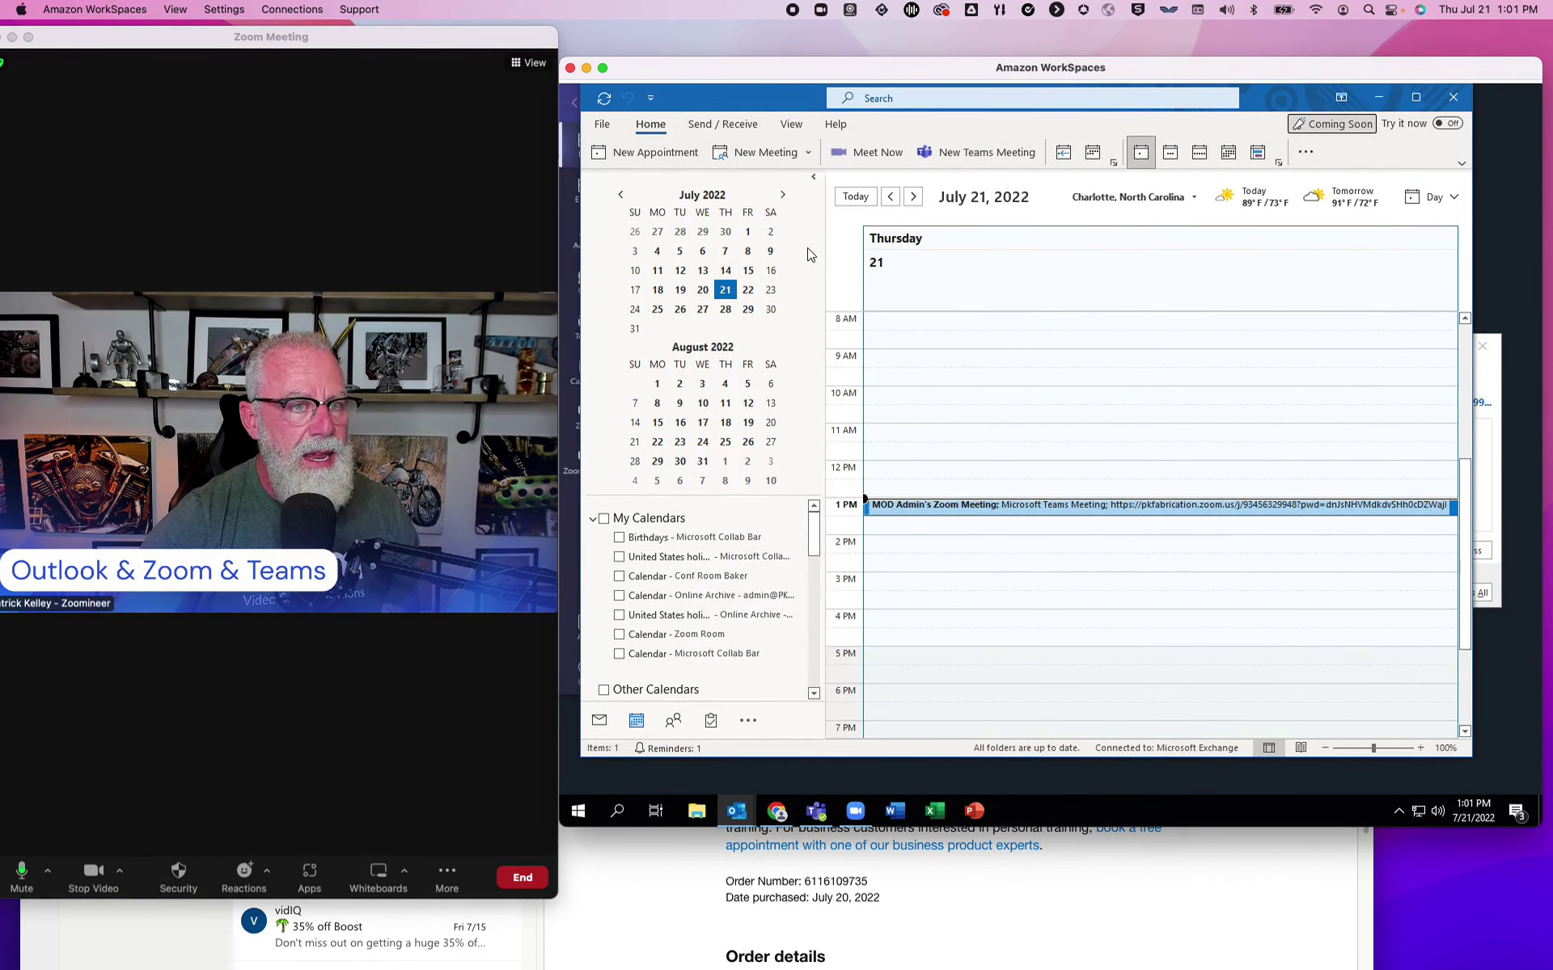
Step: Try a new Teams meeting, then schedule a new Zoom meeting from the ribbon's Zoom menu
{"action": "left_click", "coordinate": [951, 152]}
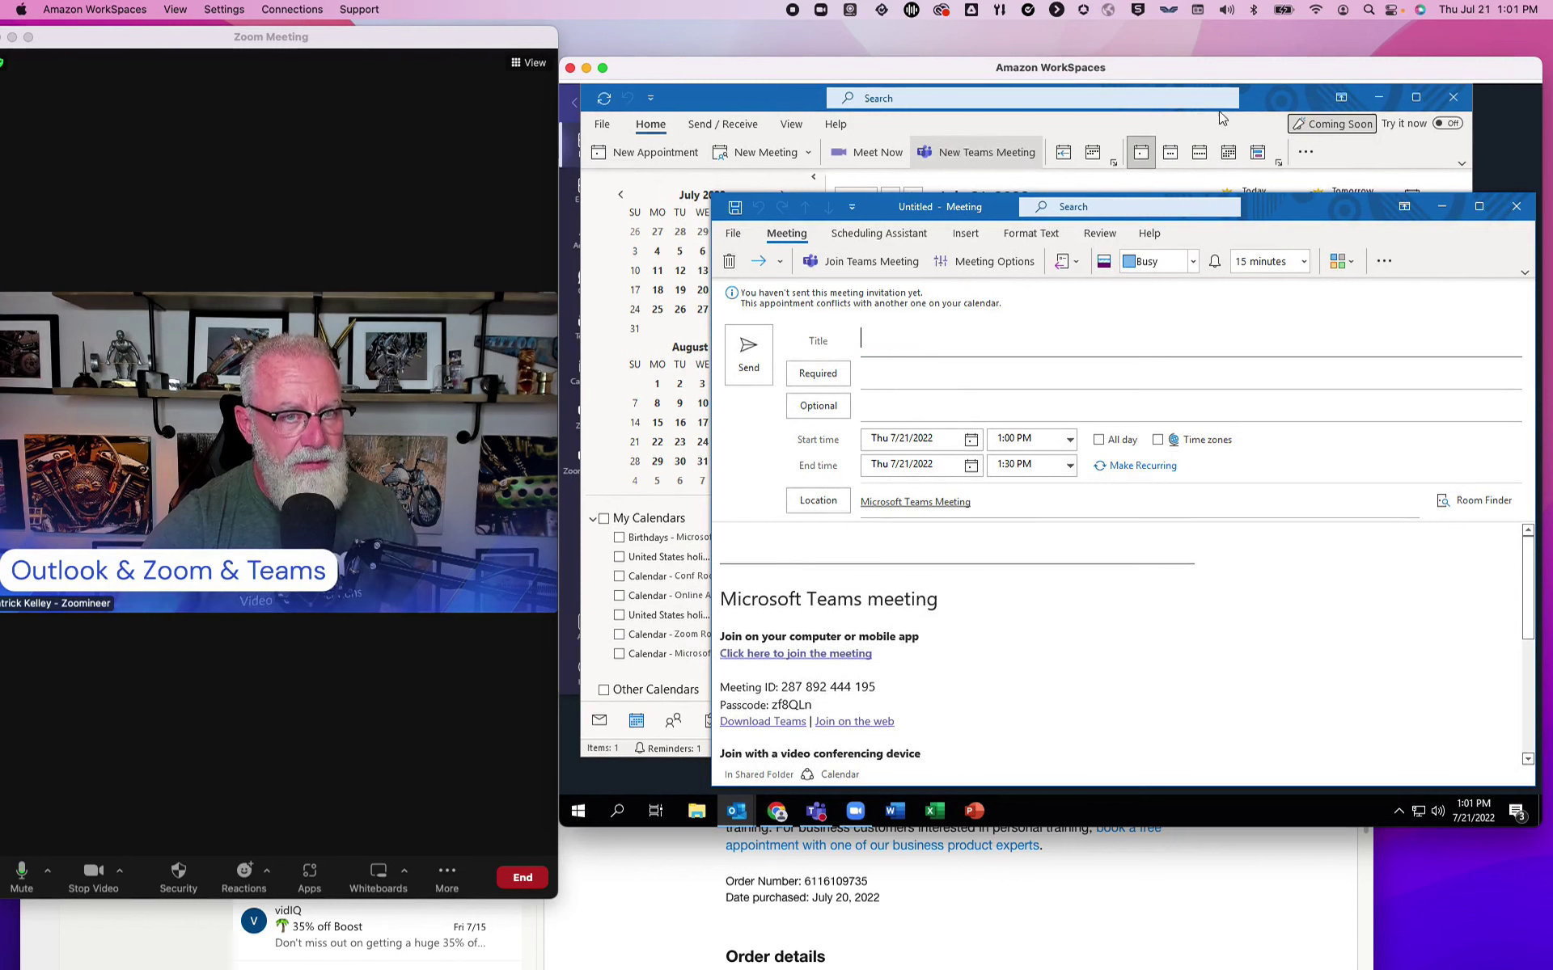
{"action": "left_click", "coordinate": [1307, 153]}
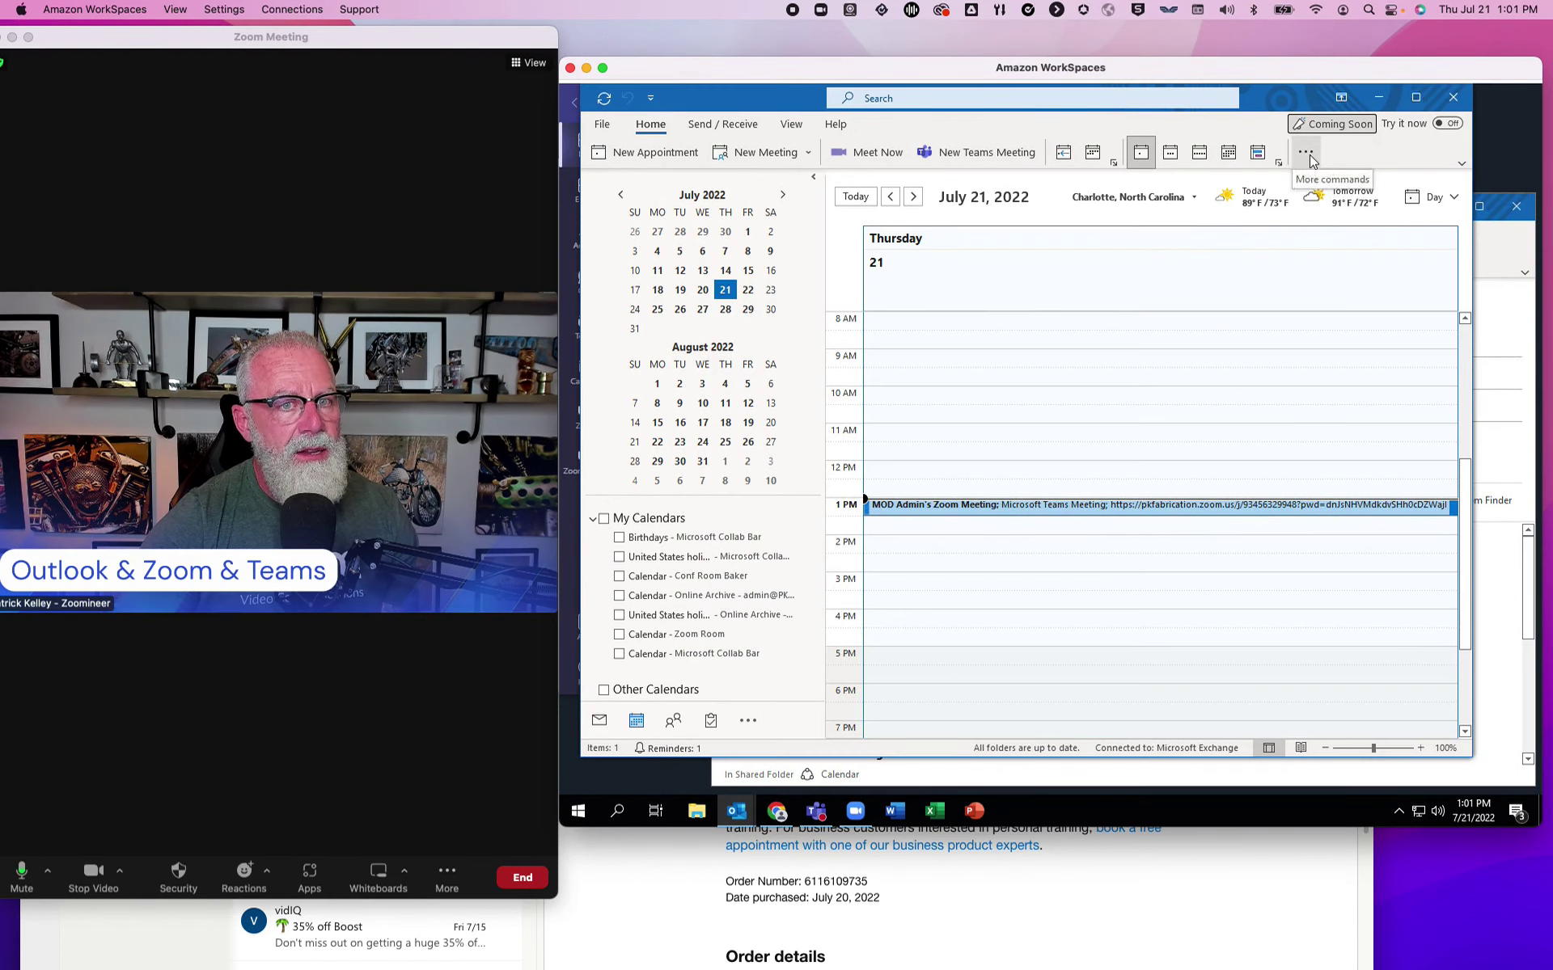
{"action": "left_click", "coordinate": [1307, 153]}
{"action": "left_click", "coordinate": [1330, 205]}
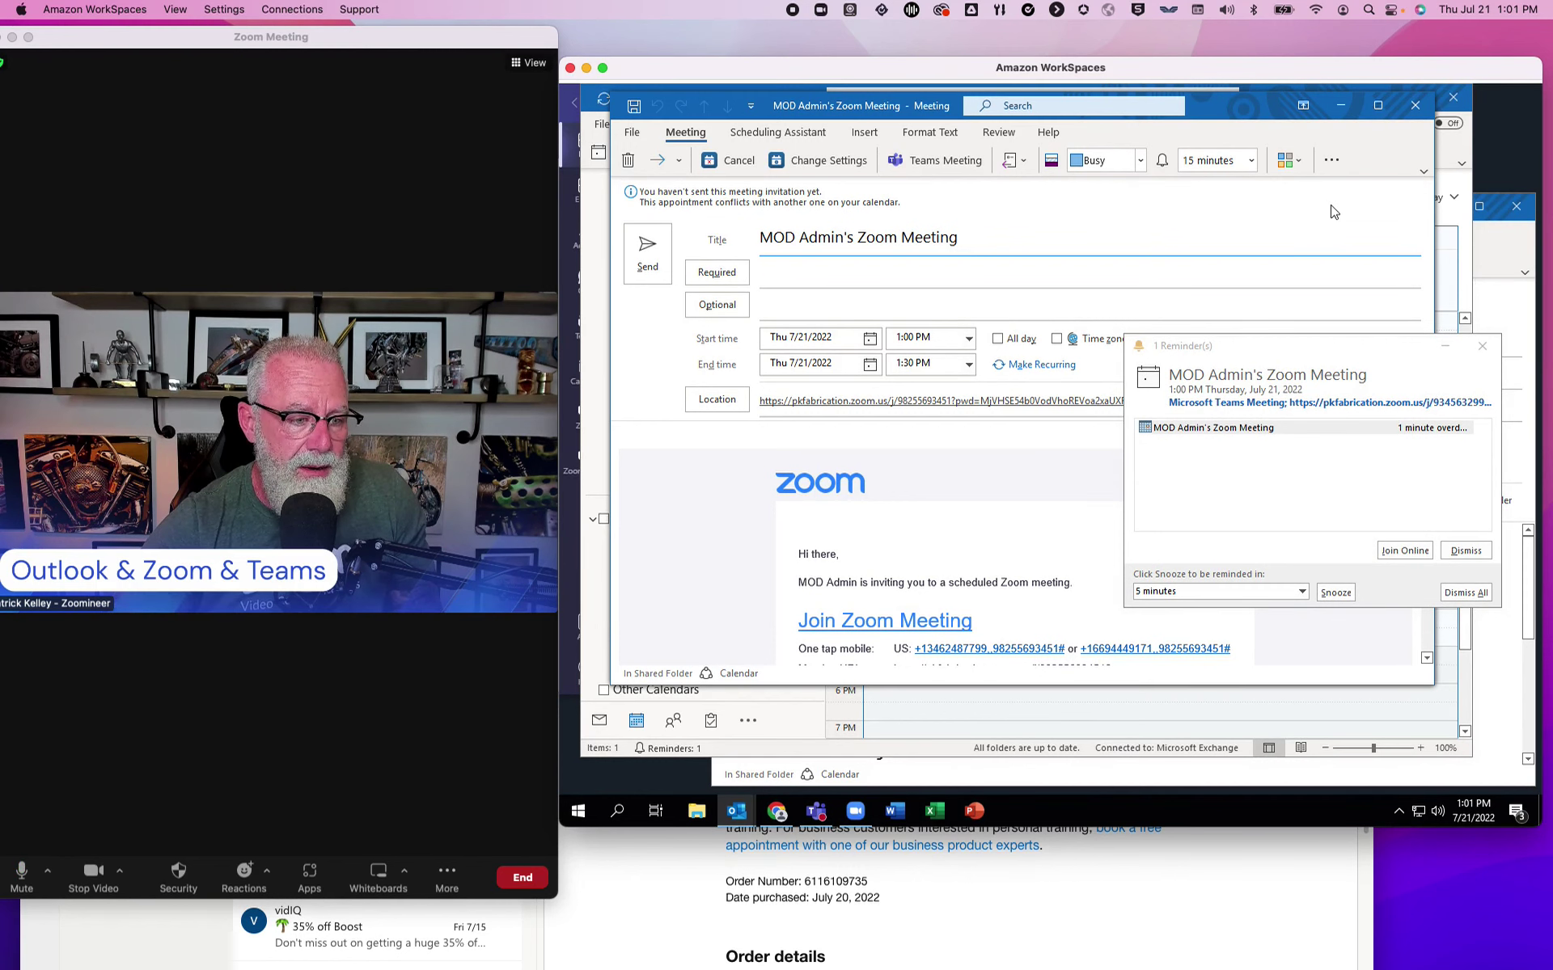
{"action": "mouse_move", "coordinate": [796, 967]}
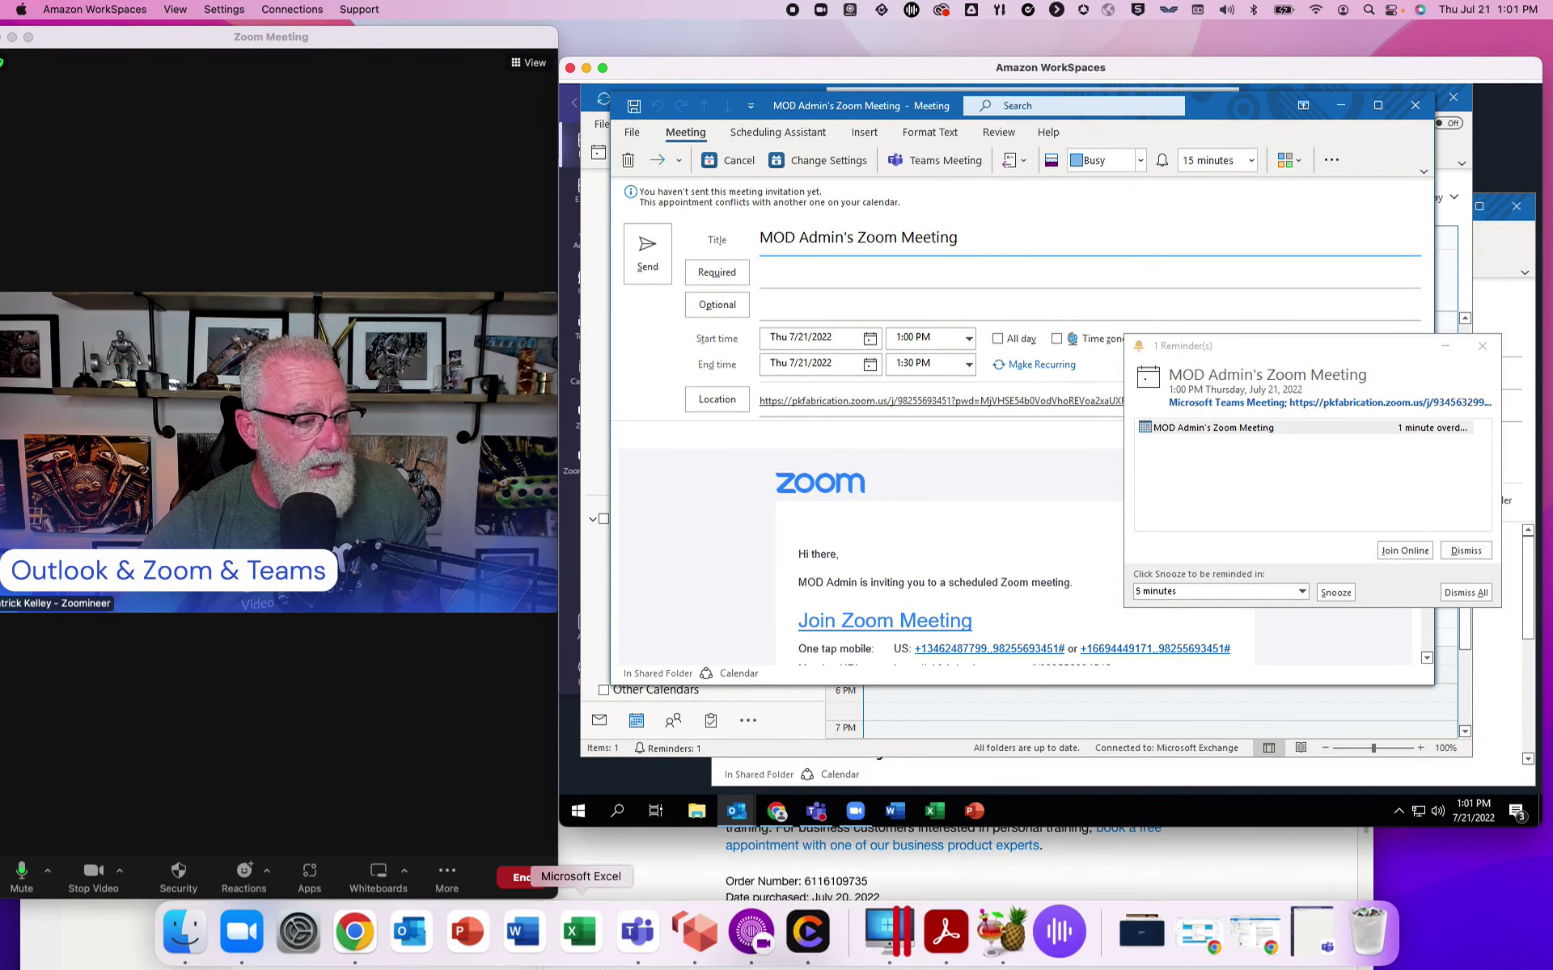
Step: Switch to Outlook for Mac and bring up its Calendar preferences
{"action": "left_click", "coordinate": [412, 931]}
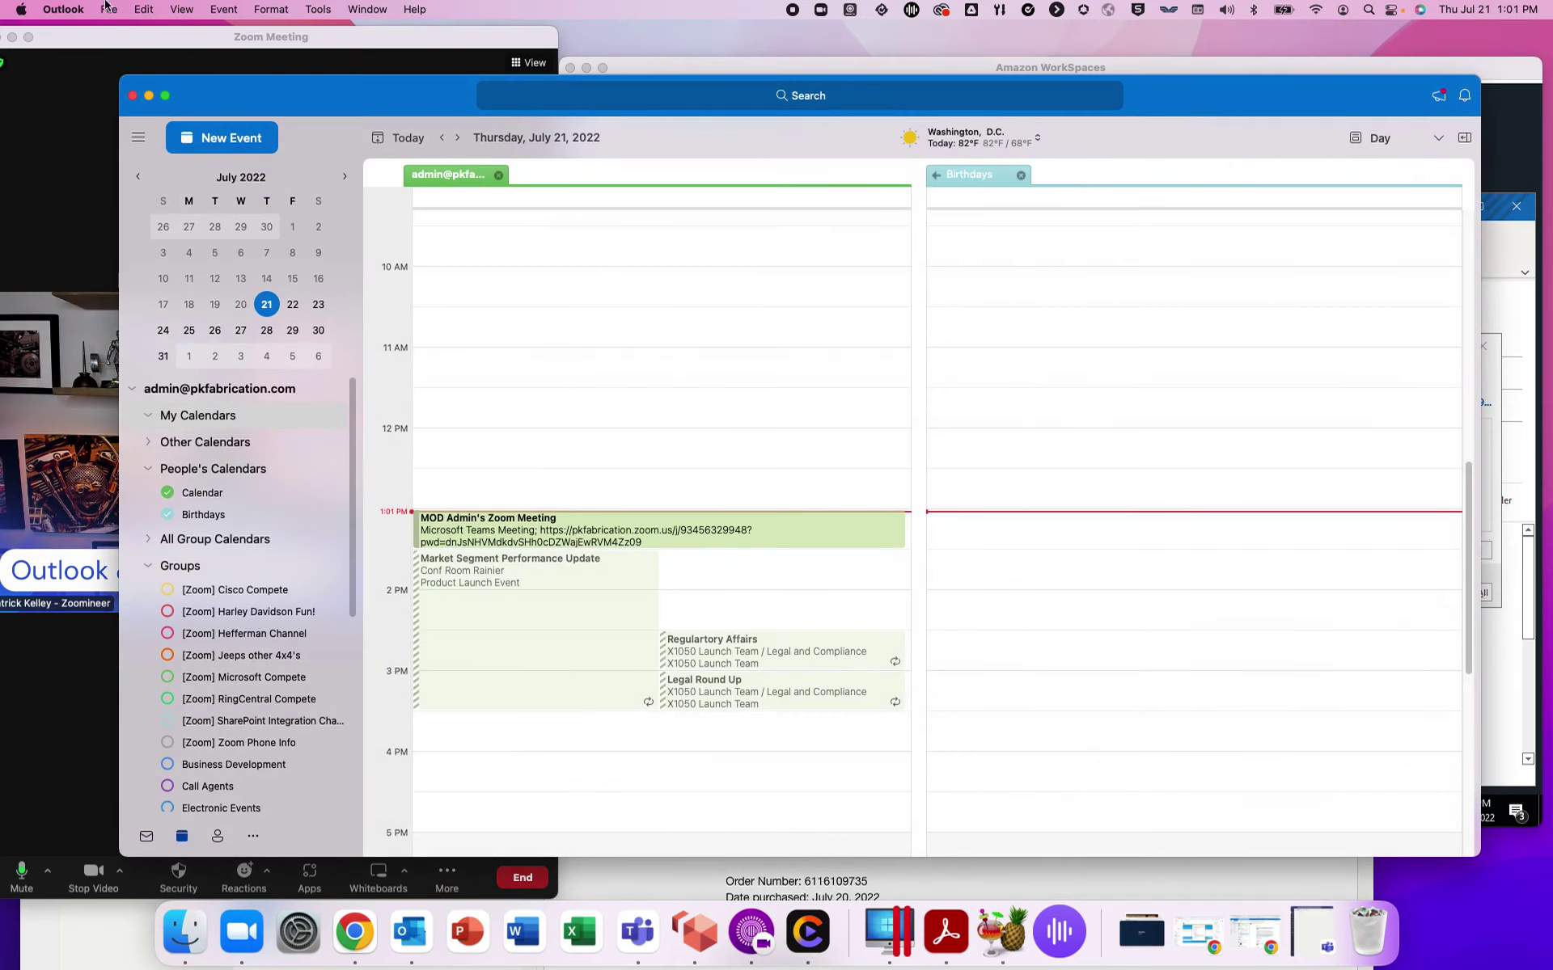
{"action": "left_click", "coordinate": [109, 10]}
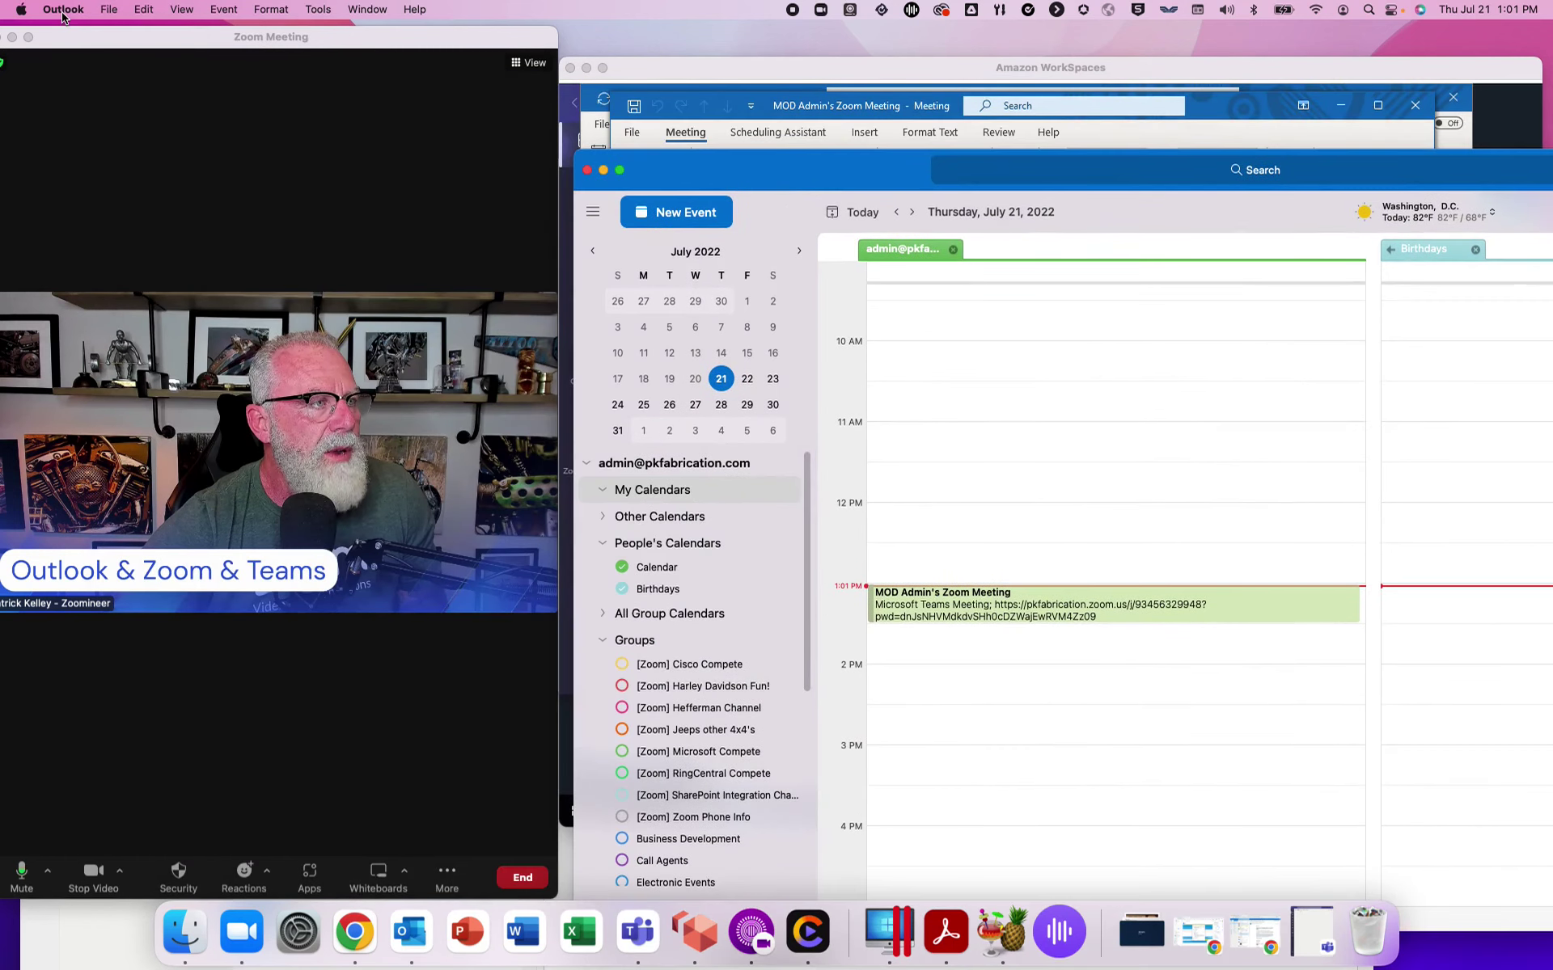
{"action": "left_click", "coordinate": [63, 10]}
{"action": "left_click", "coordinate": [111, 91]}
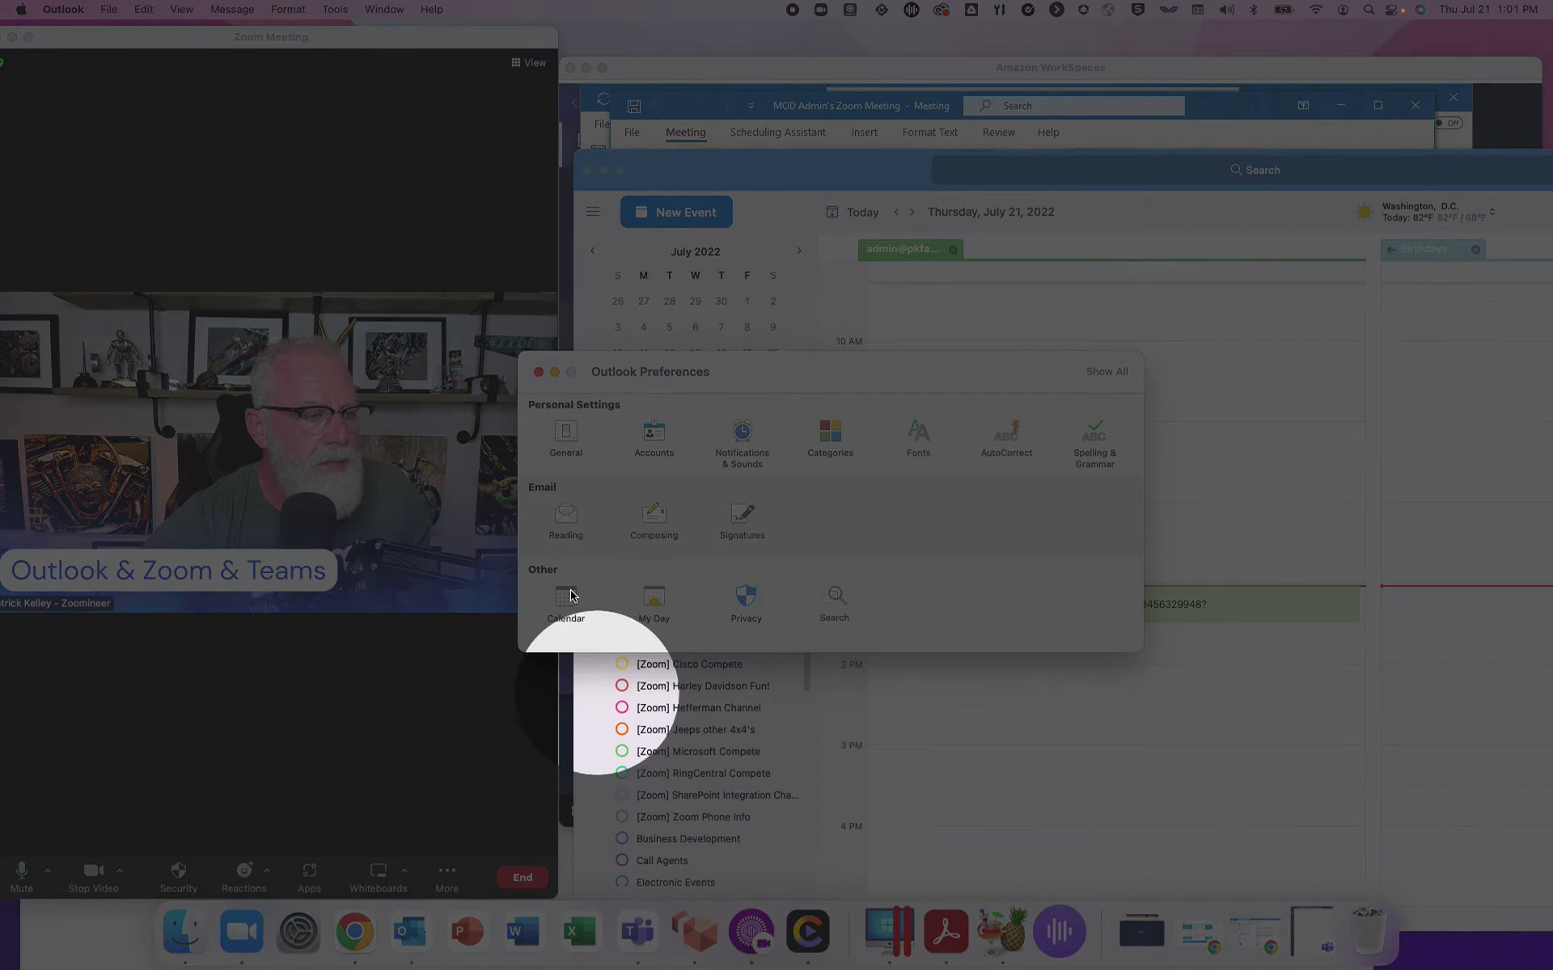
{"action": "left_click", "coordinate": [568, 599]}
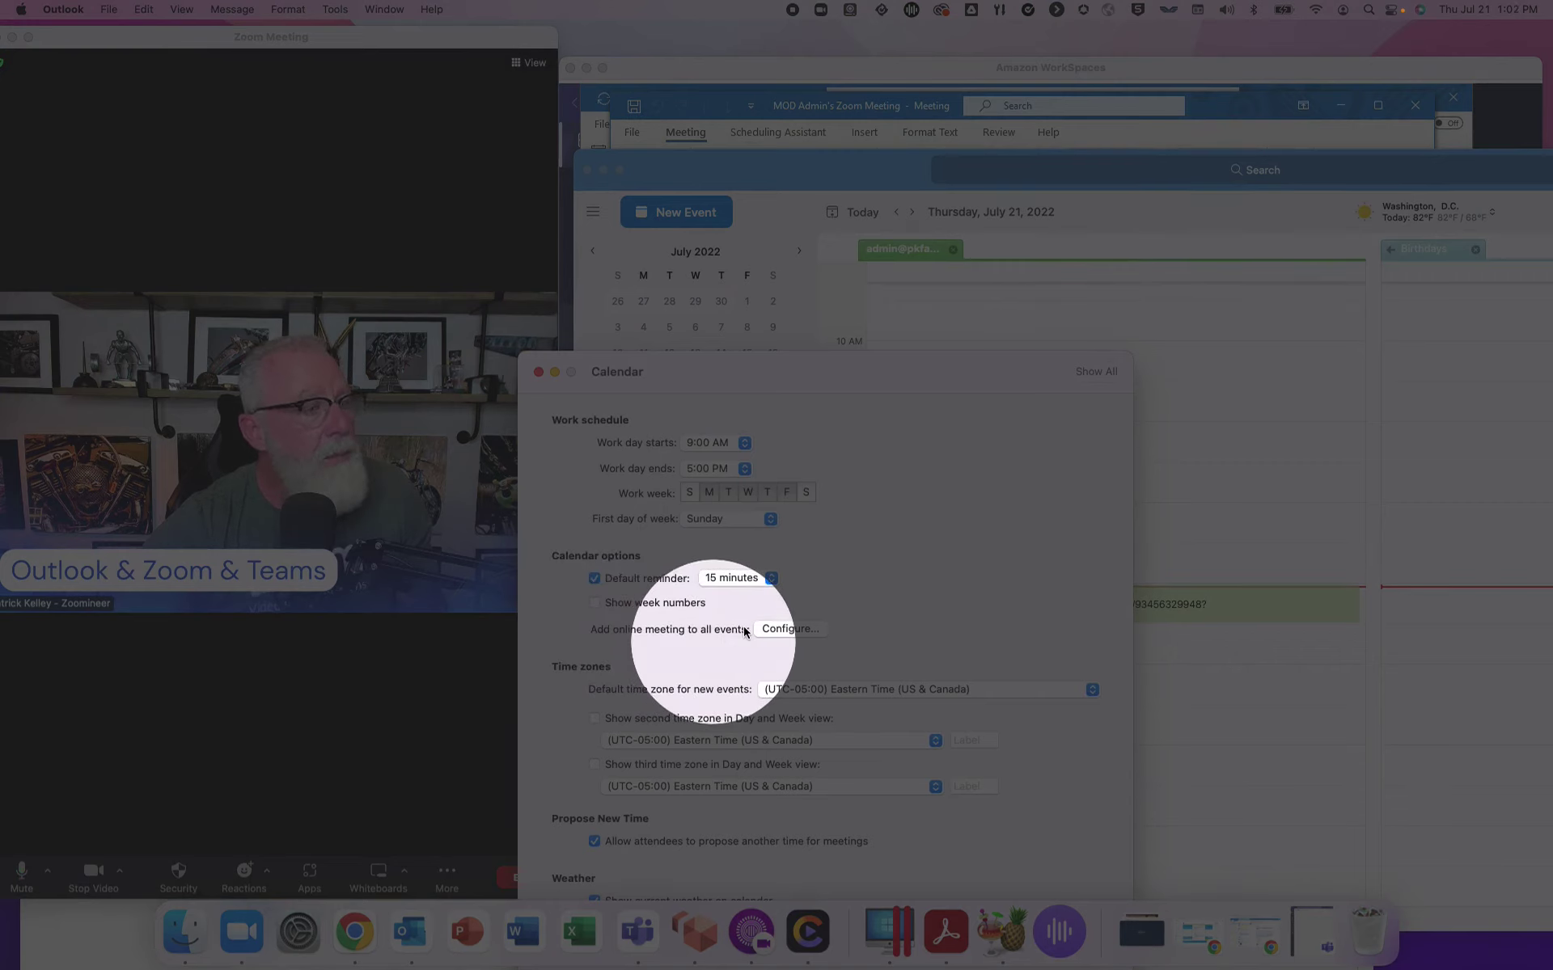
Step: Enable adding a Microsoft Teams online meeting to all meetings on Mac and save it
{"action": "left_click", "coordinate": [796, 630]}
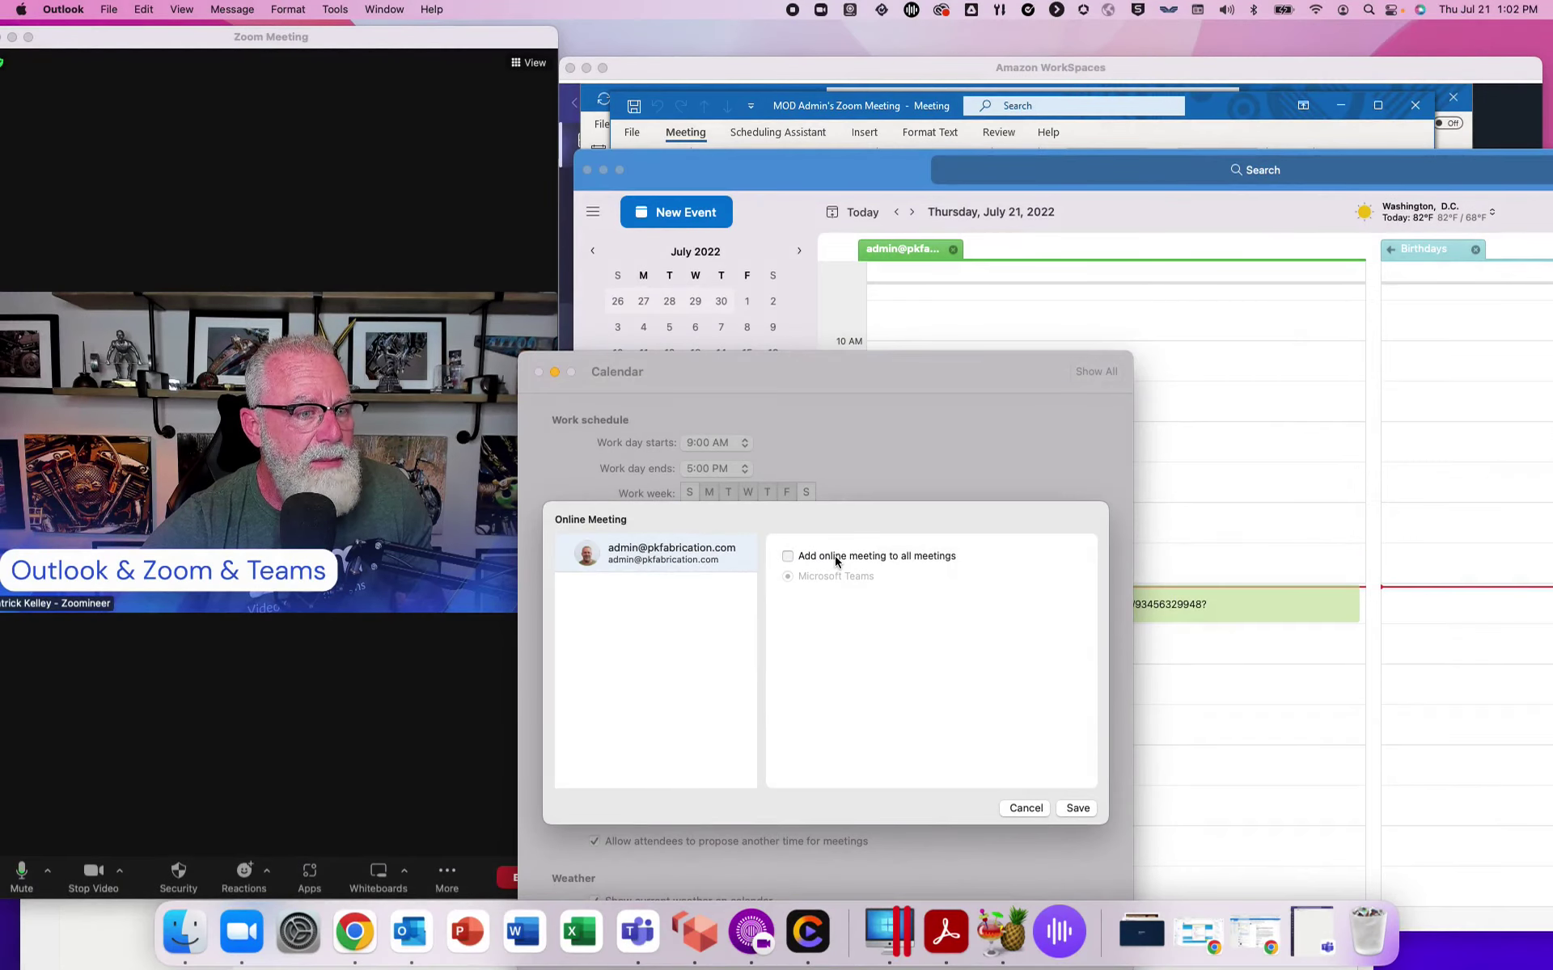
{"action": "left_click", "coordinate": [837, 558]}
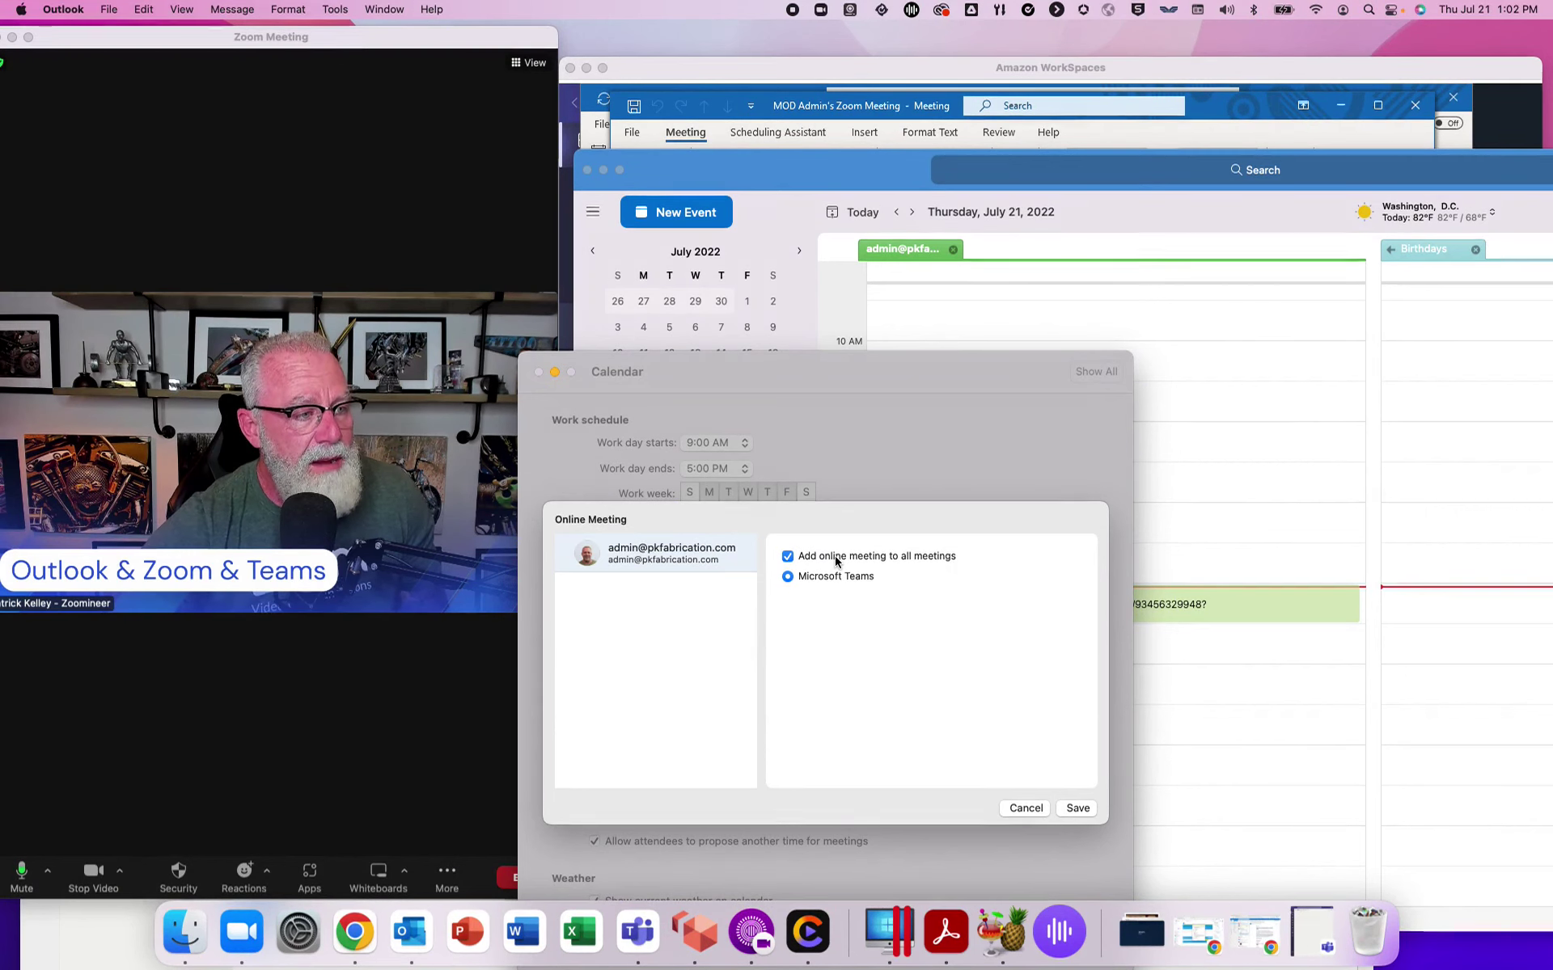
{"action": "left_click", "coordinate": [1075, 809]}
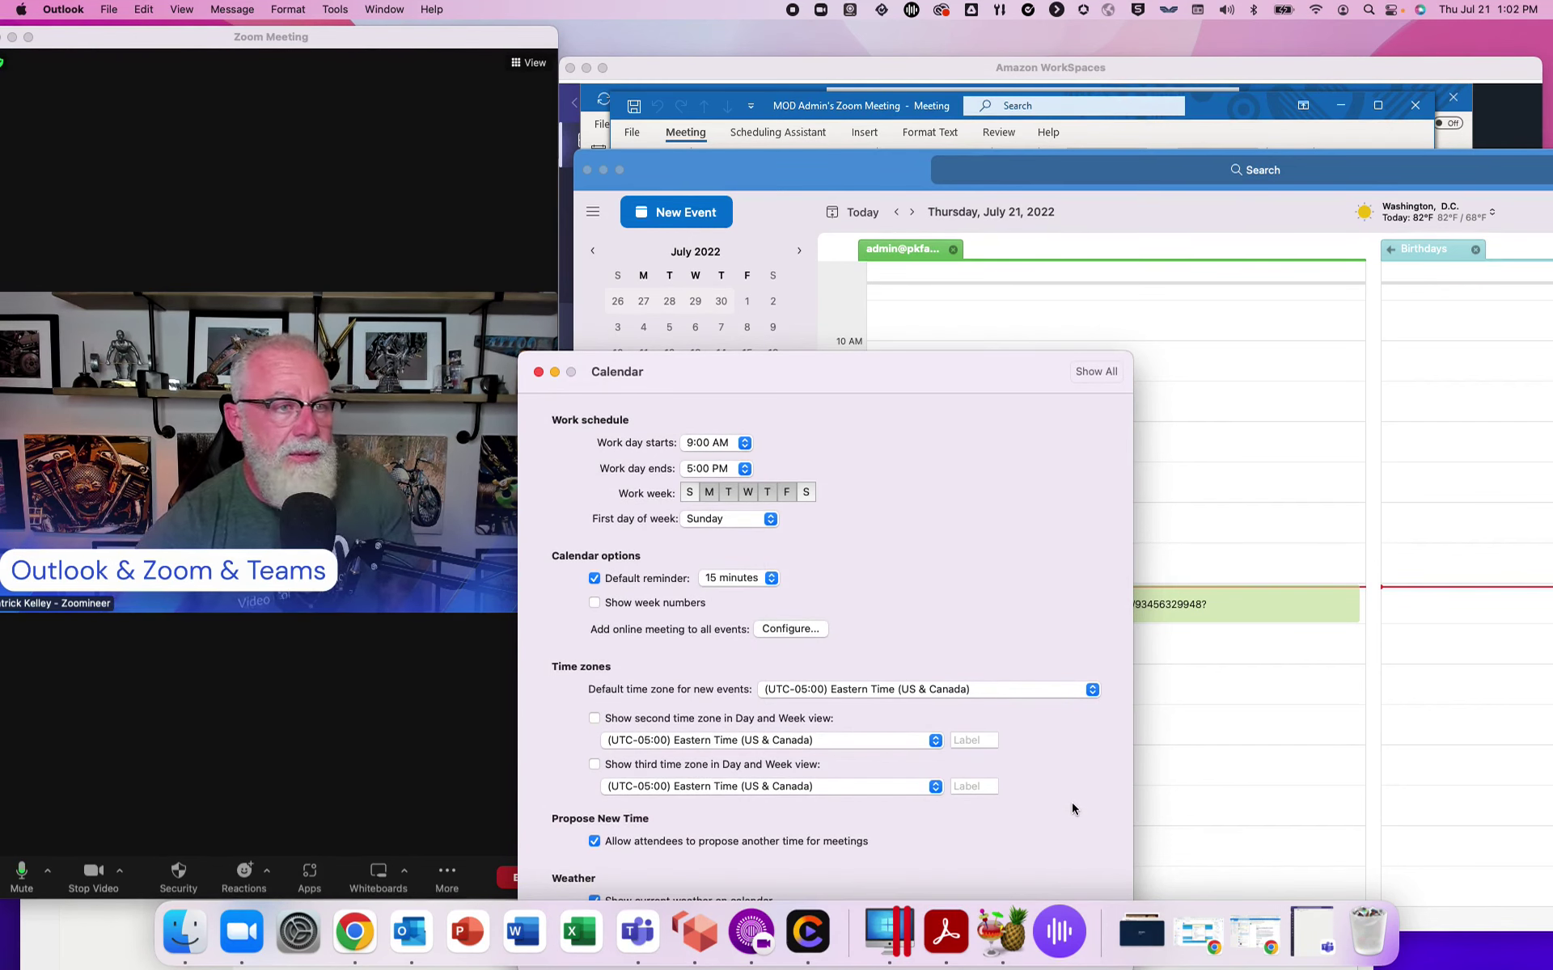
Step: Return to the WorkSpaces desktop and bring up the Outlook on the web mail page in Chrome
{"action": "left_click", "coordinate": [1109, 148]}
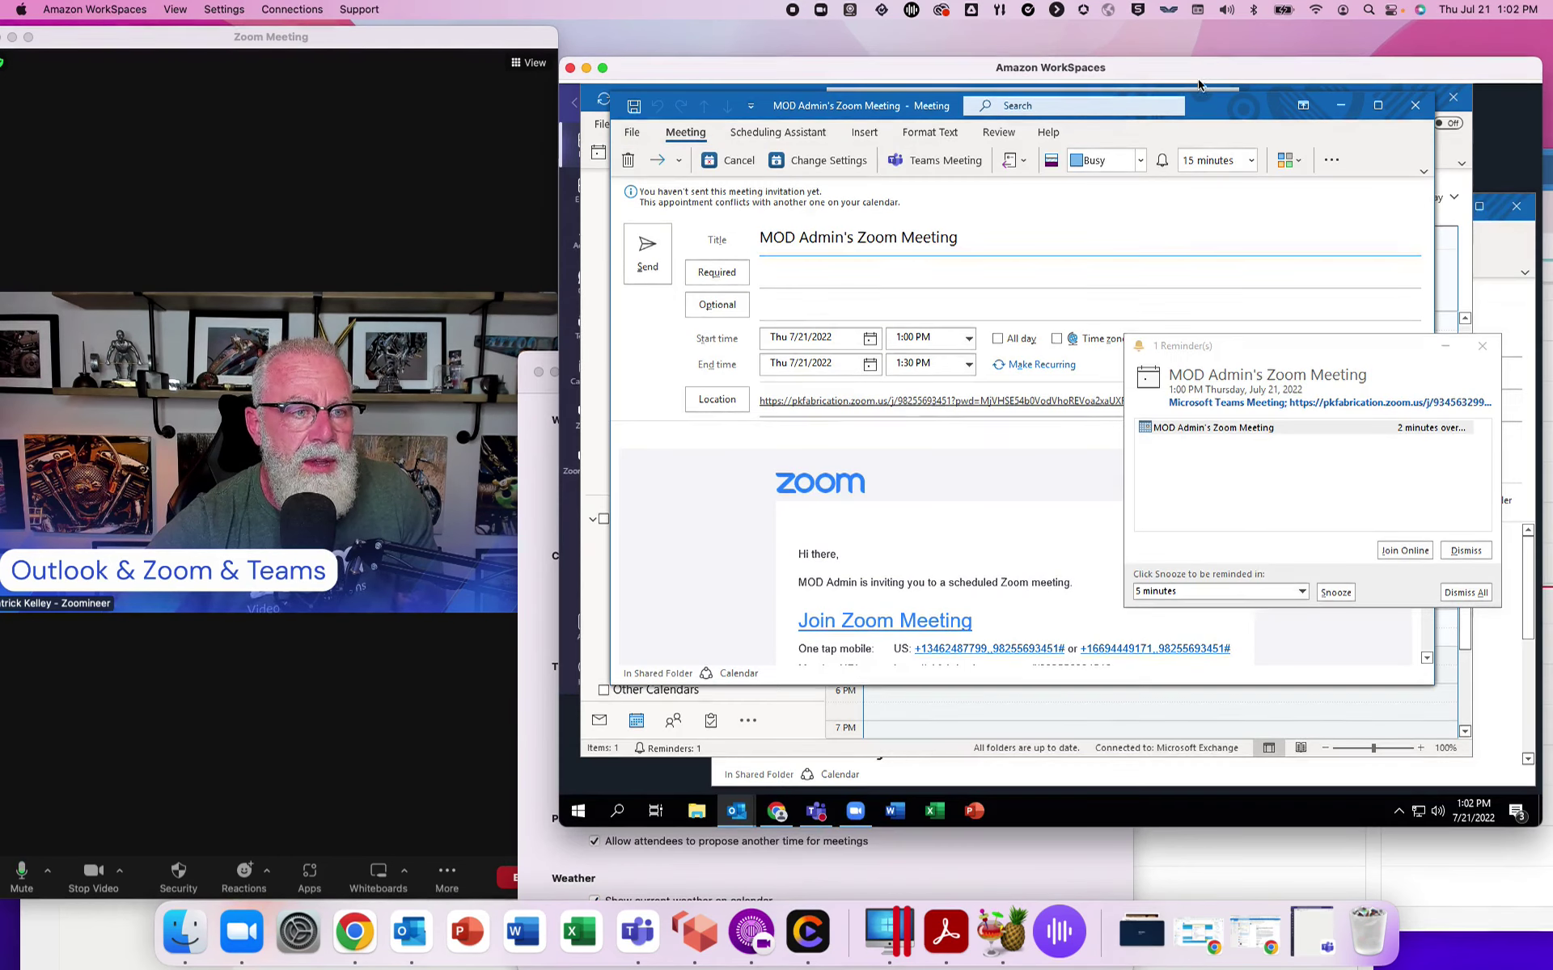
{"action": "left_click", "coordinate": [781, 817]}
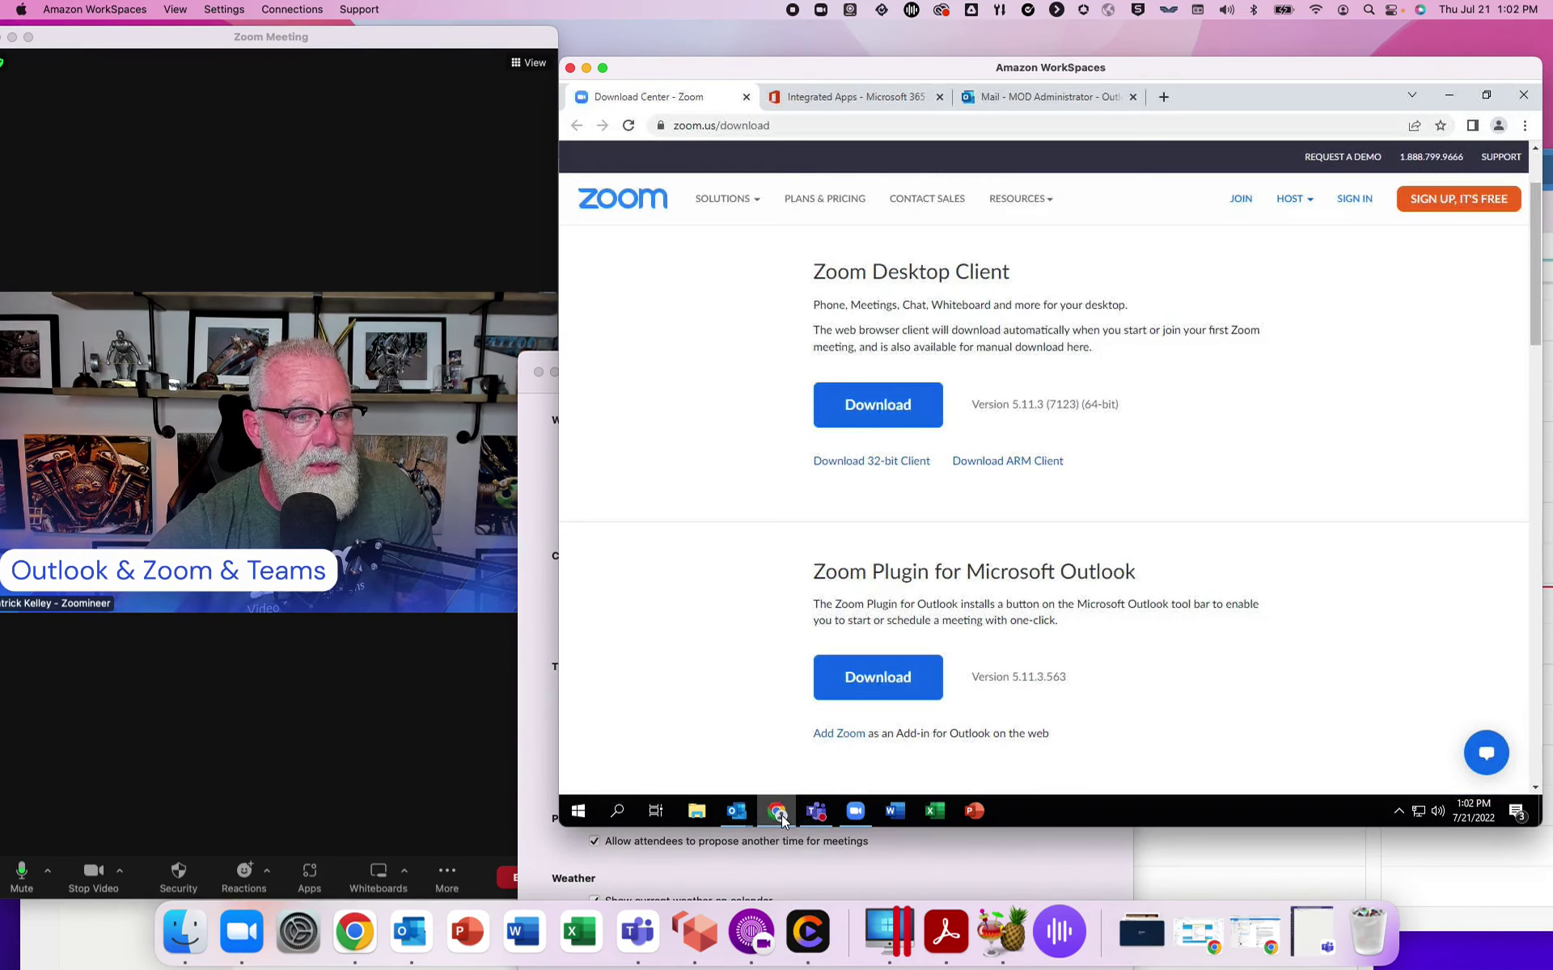
{"action": "left_click", "coordinate": [1053, 97]}
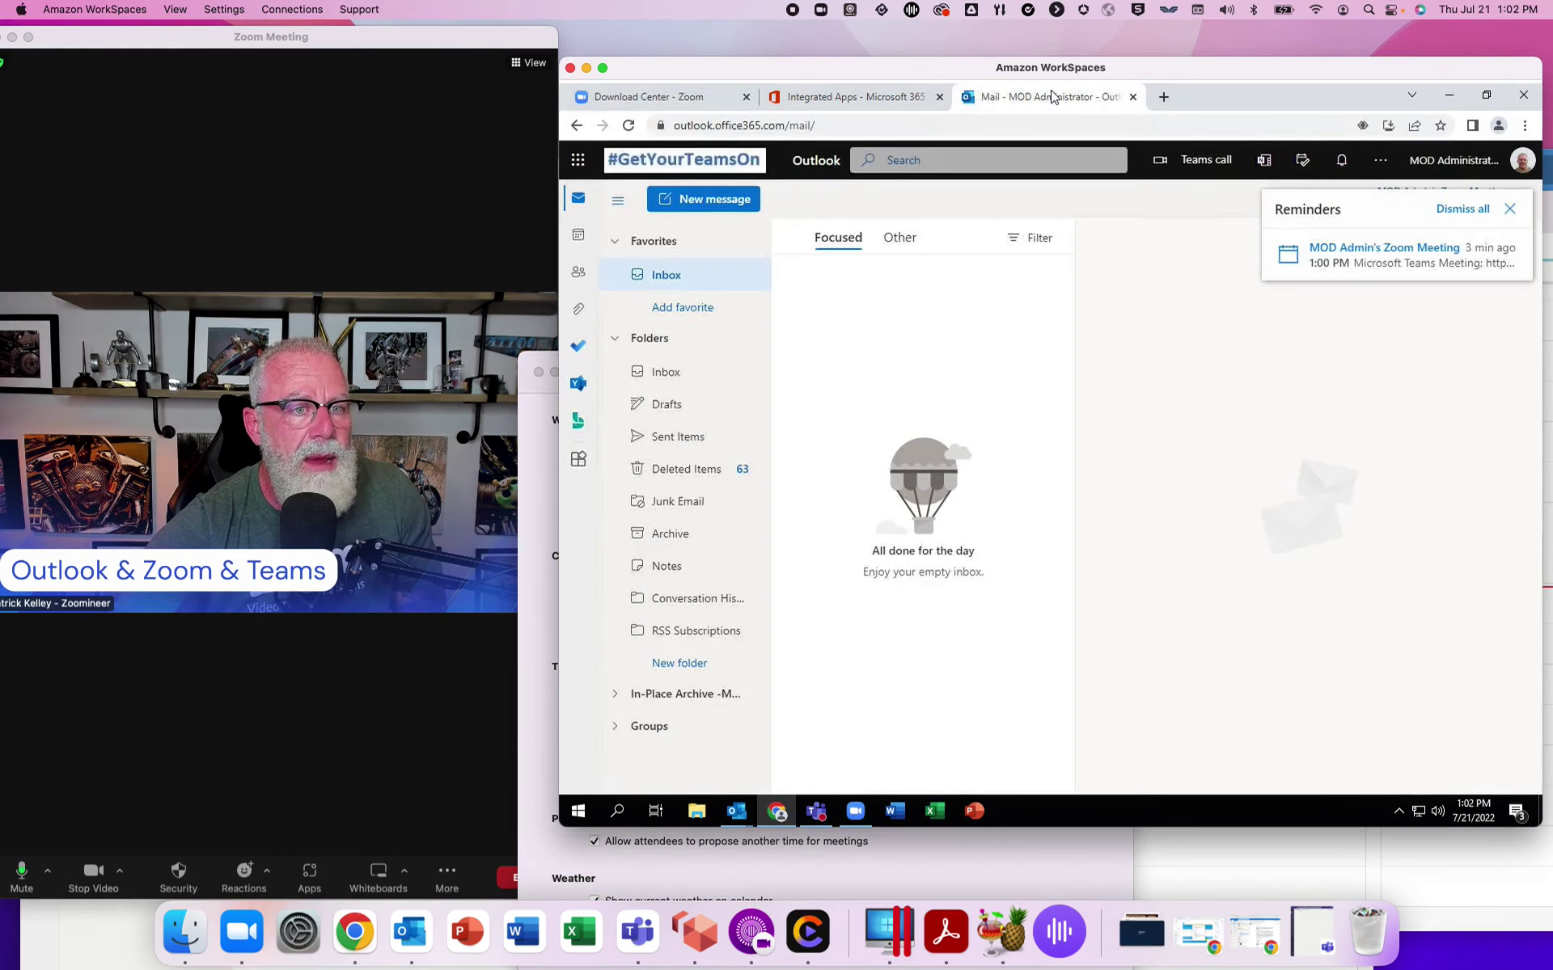
Step: Dismiss the meeting reminders and draft a new July 21, 2022 2:00–2:30 PM calendar event
{"action": "left_click", "coordinate": [1509, 209]}
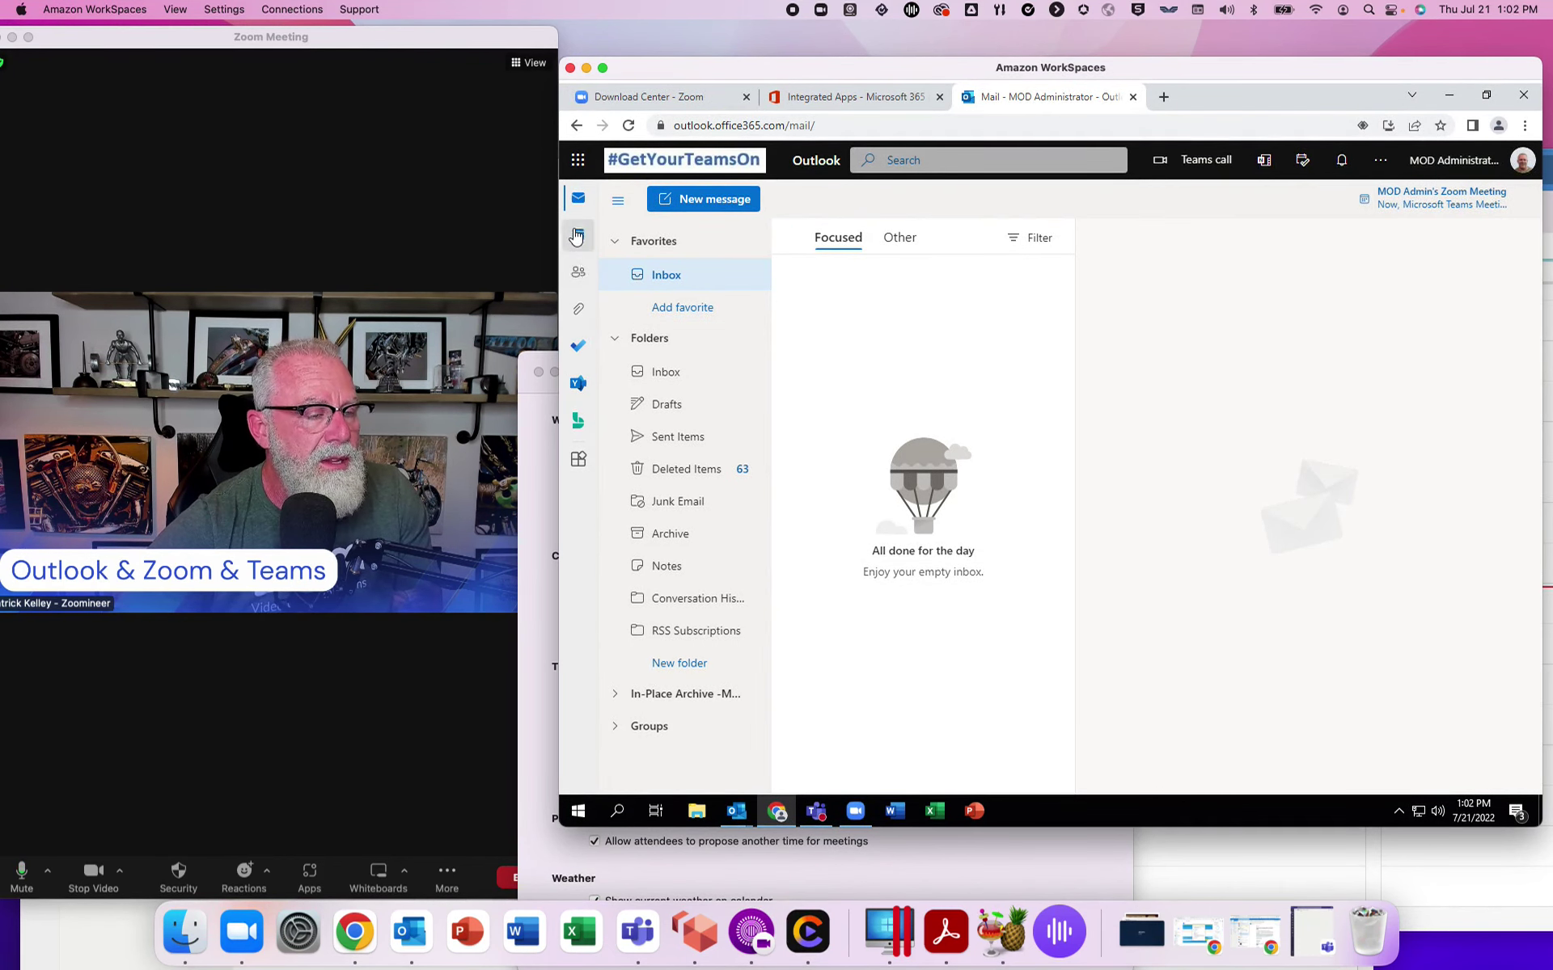
{"action": "left_click", "coordinate": [577, 235]}
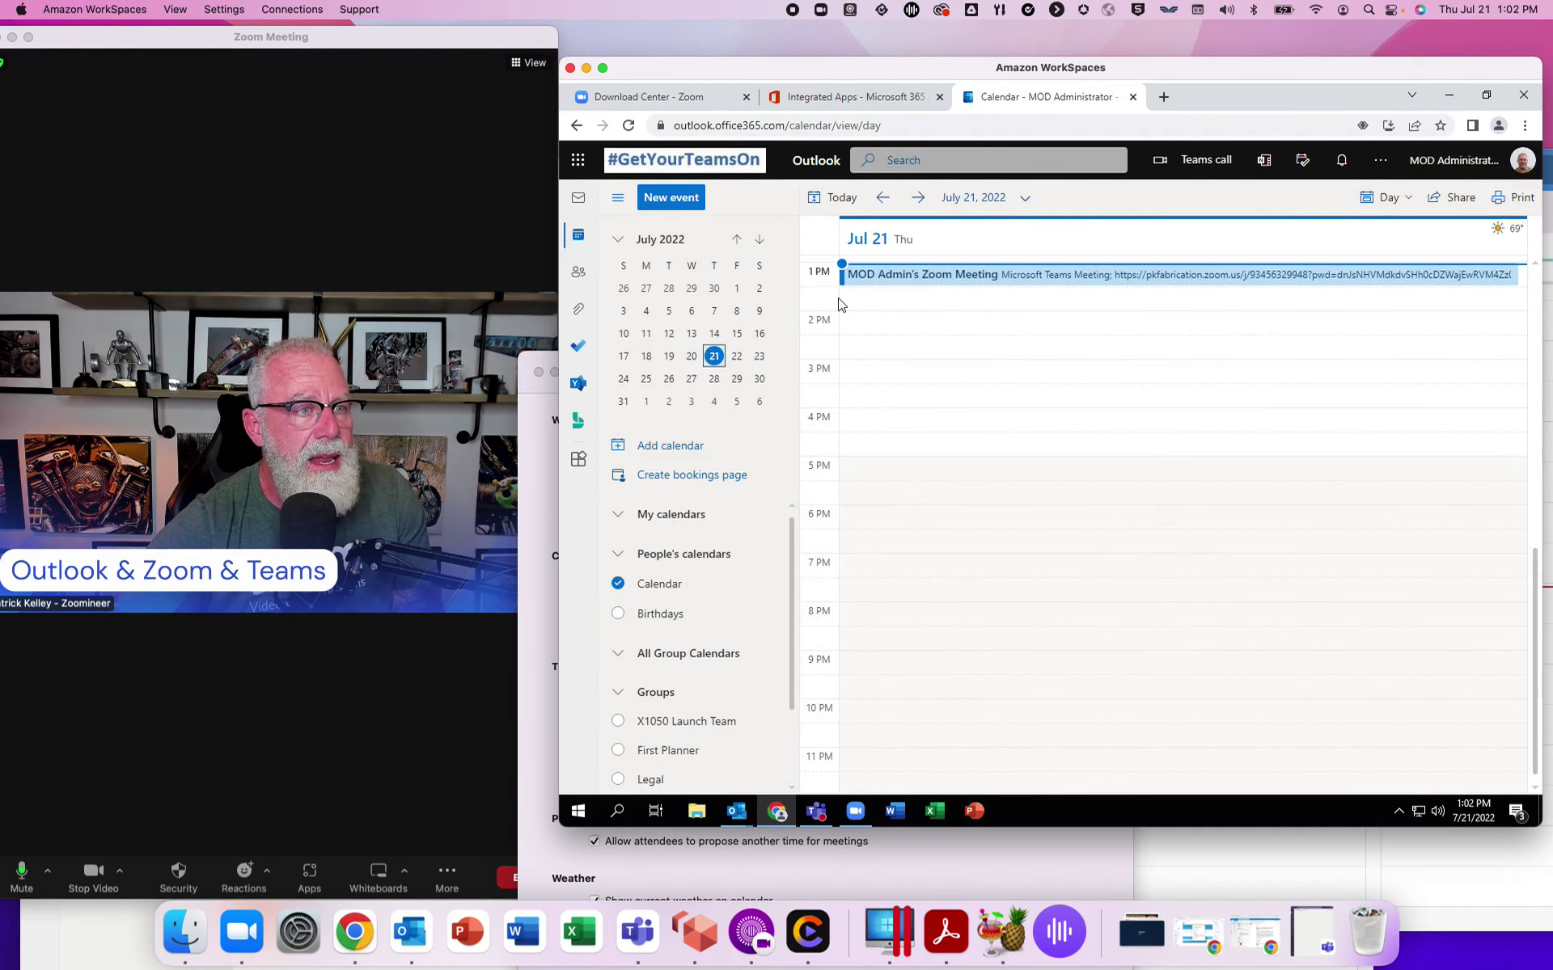
{"action": "left_click", "coordinate": [682, 199]}
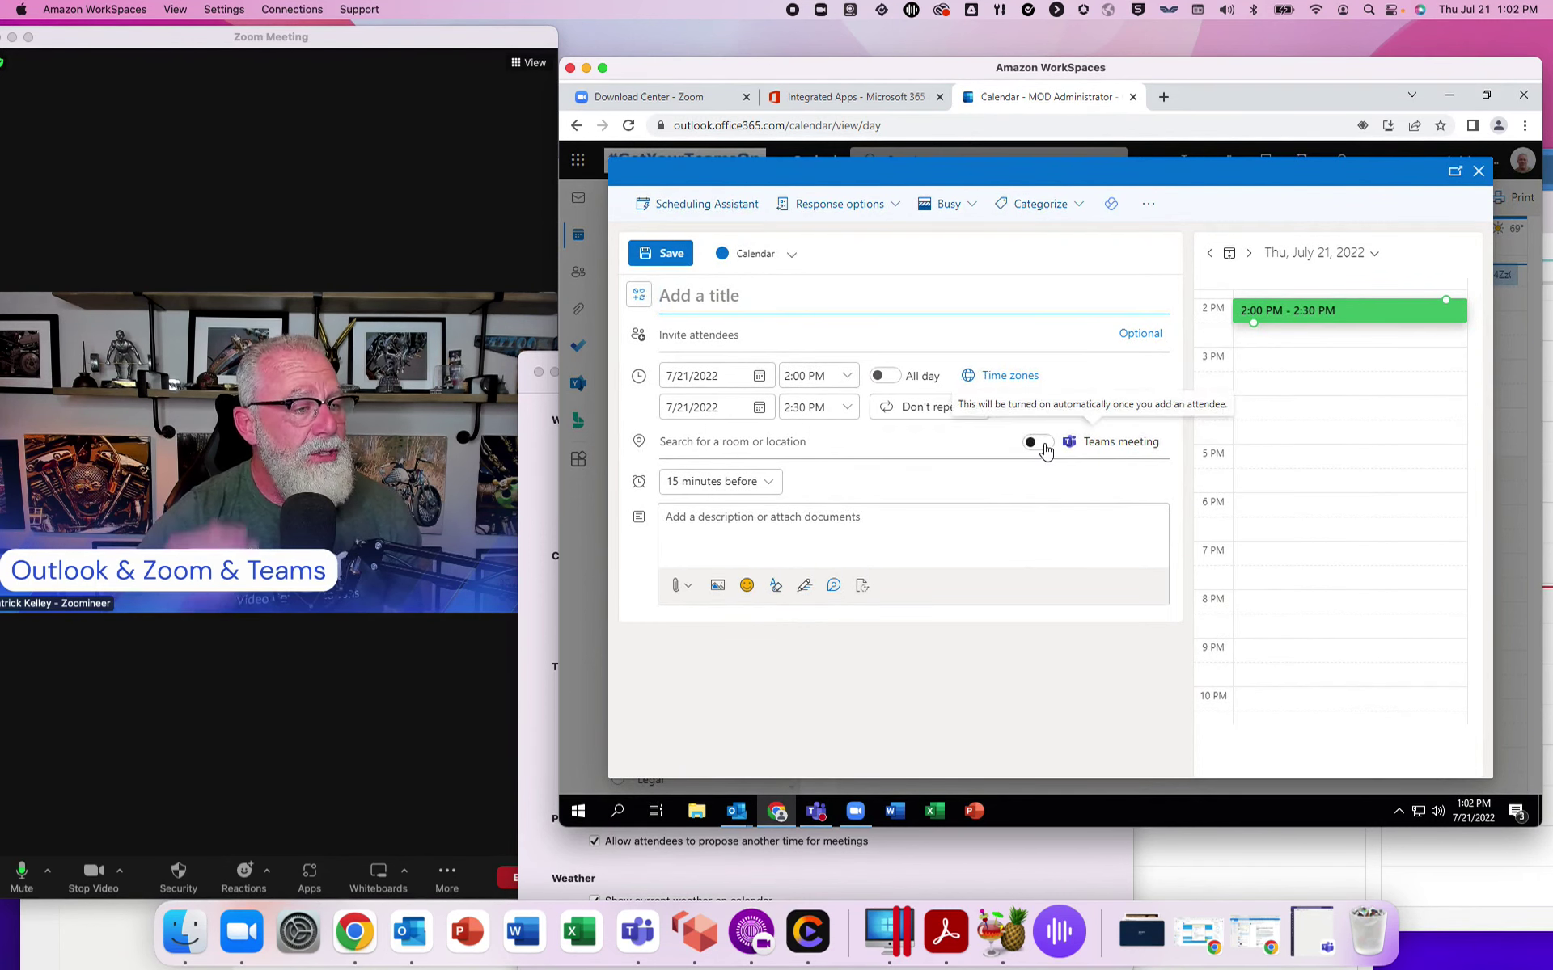
Step: Switch on Teams meeting for the untitled 7/21/2022 2:00–2:30 PM event draft
{"action": "left_click", "coordinate": [1043, 445]}
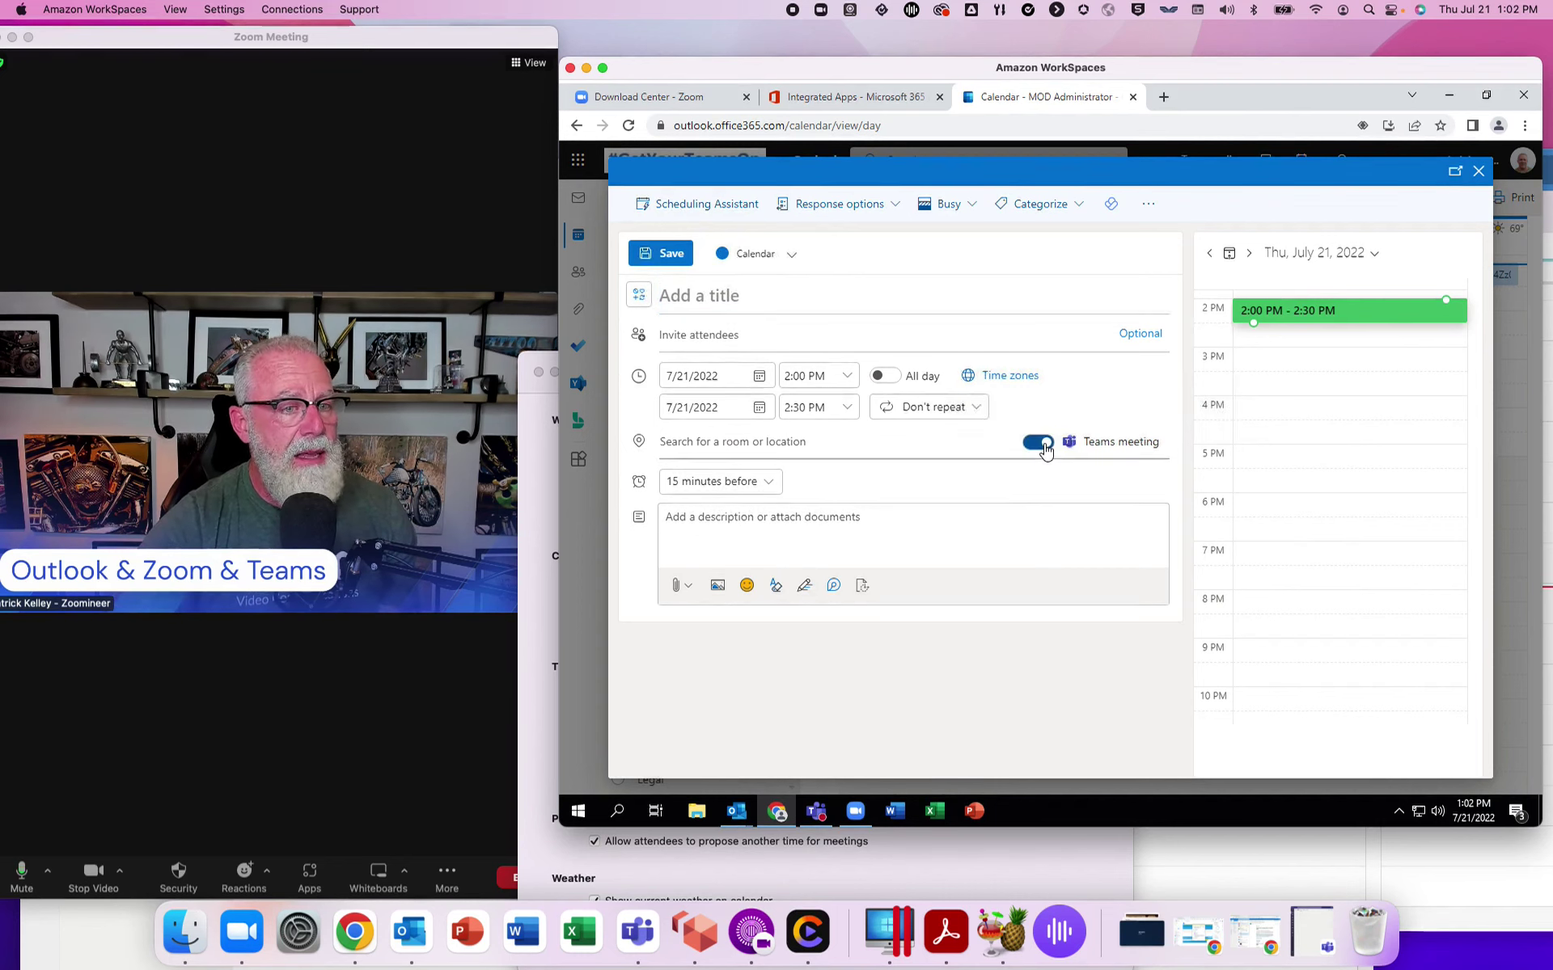